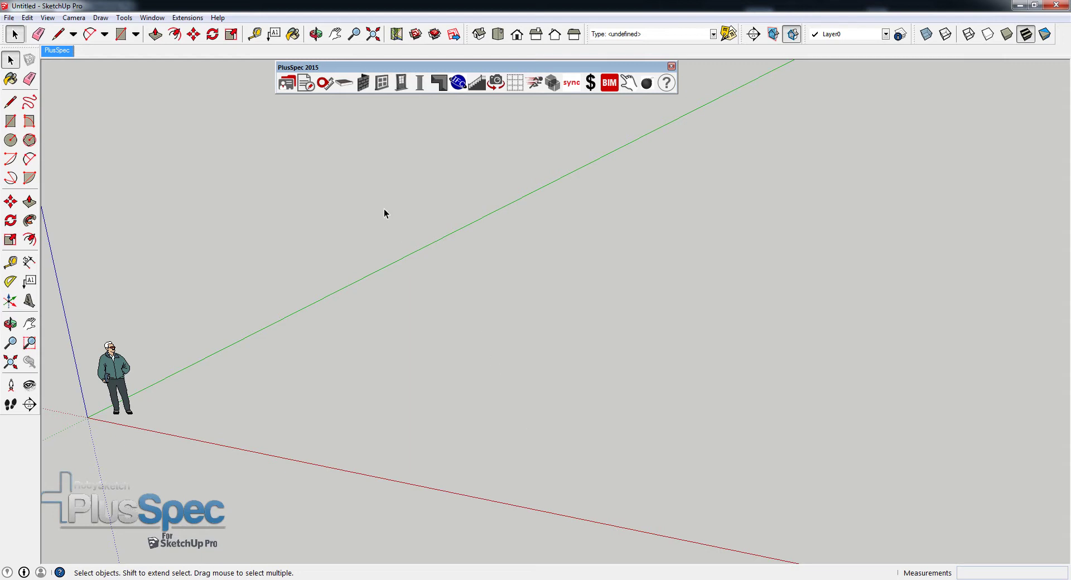
- In the Wall Tool's Timbers settings, set the stud timber to 90x35 H3 Timber Structural
click(306, 81)
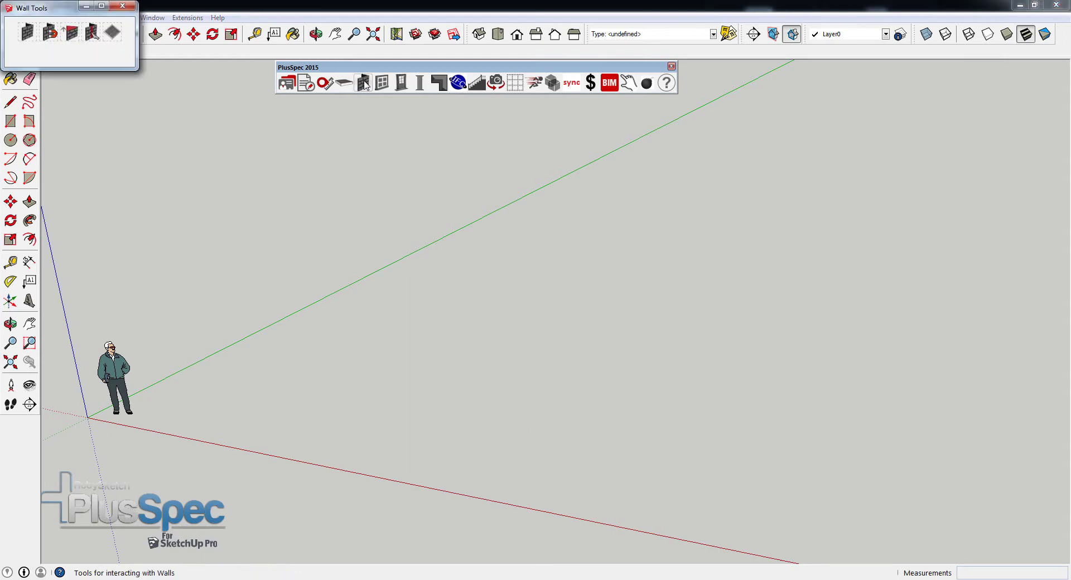
click(25, 35)
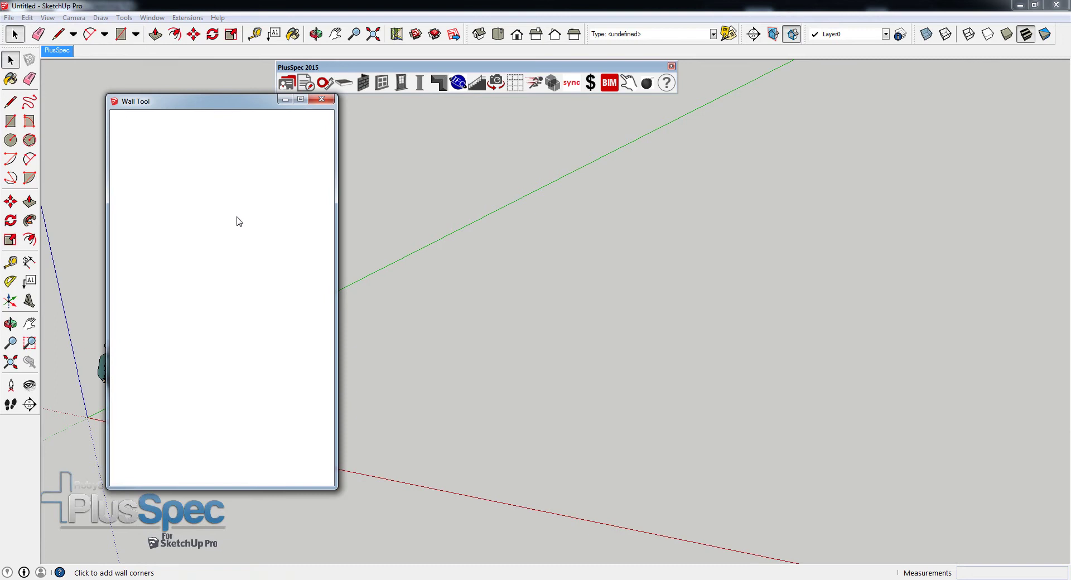
click(162, 319)
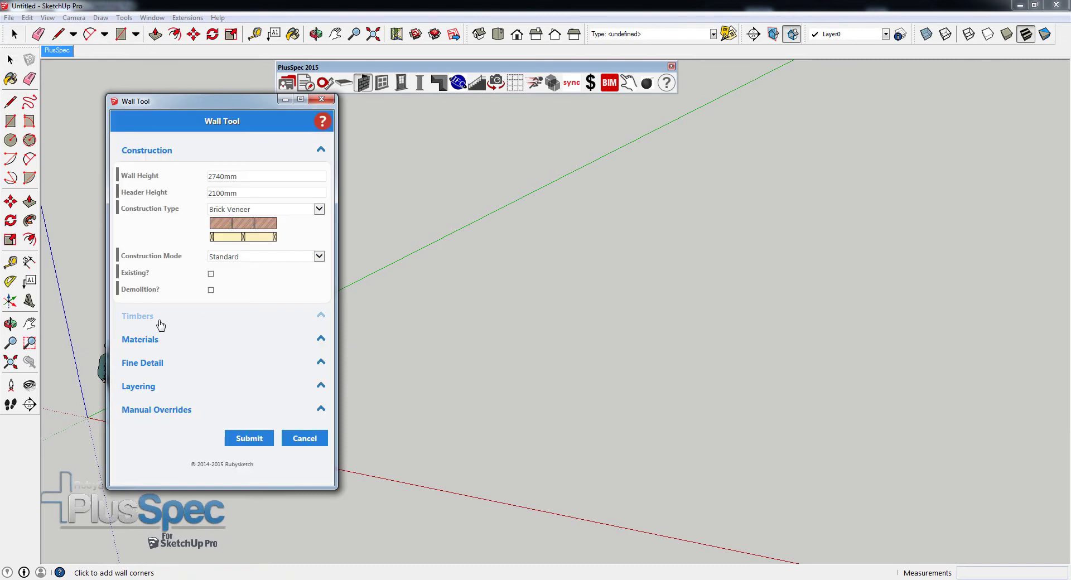
scroll(214, 305, down, 1)
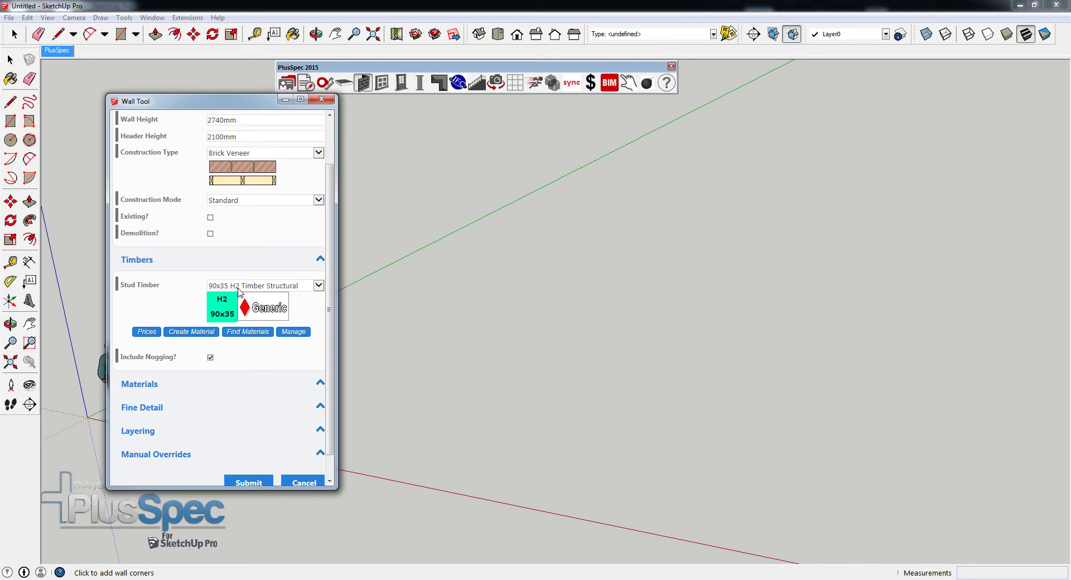
click(240, 286)
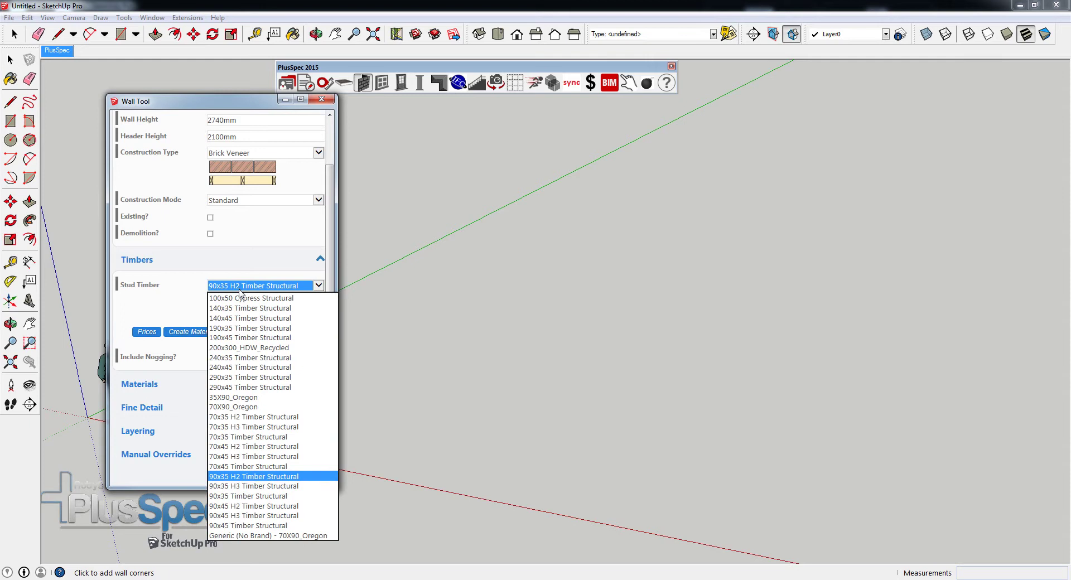
click(242, 487)
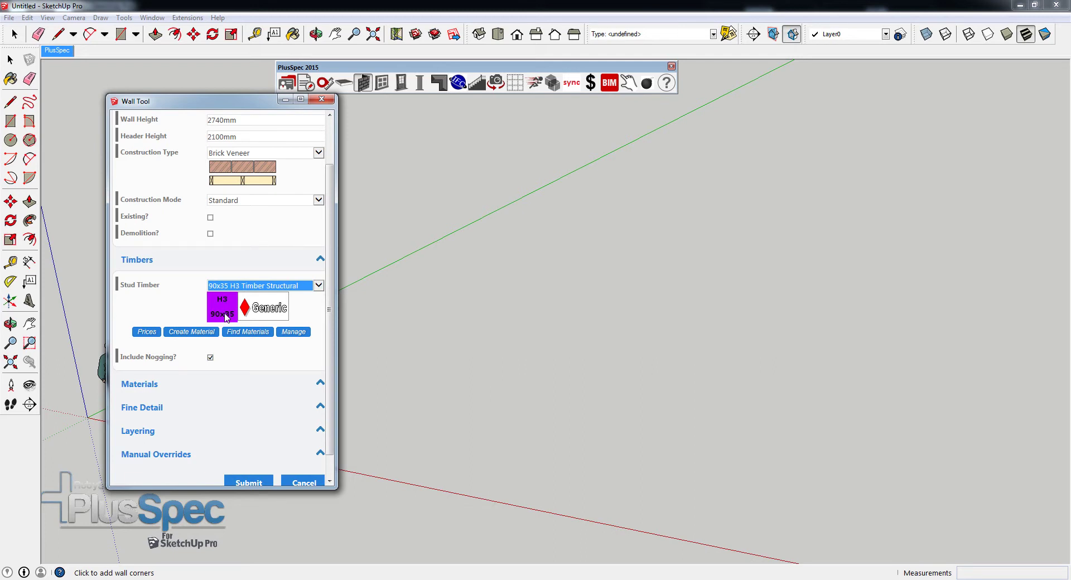
- Apply the wall settings and draw the brick-veneer wall between two corners
click(249, 481)
click(459, 456)
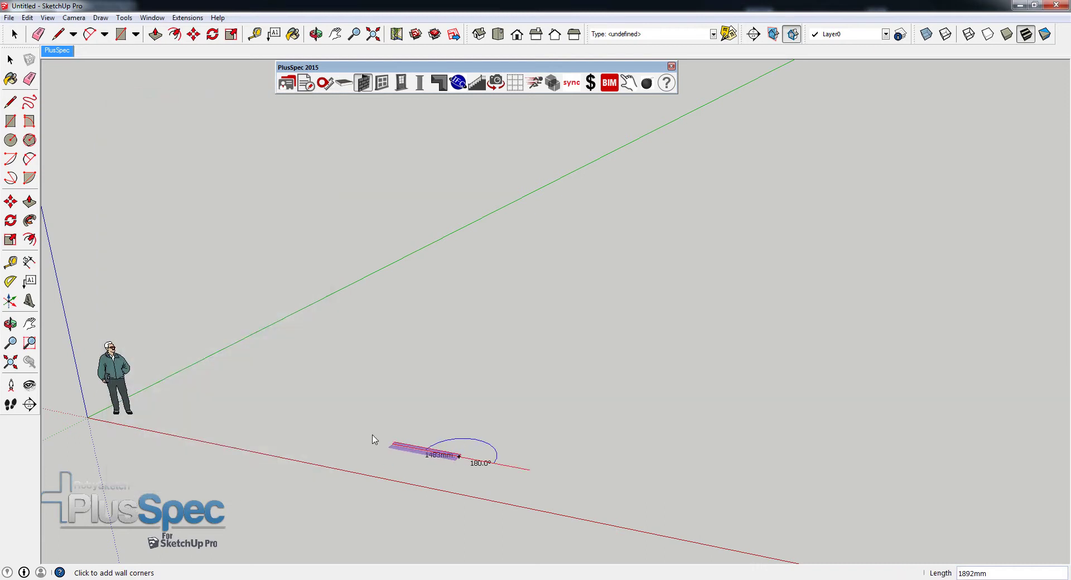
double_click(253, 419)
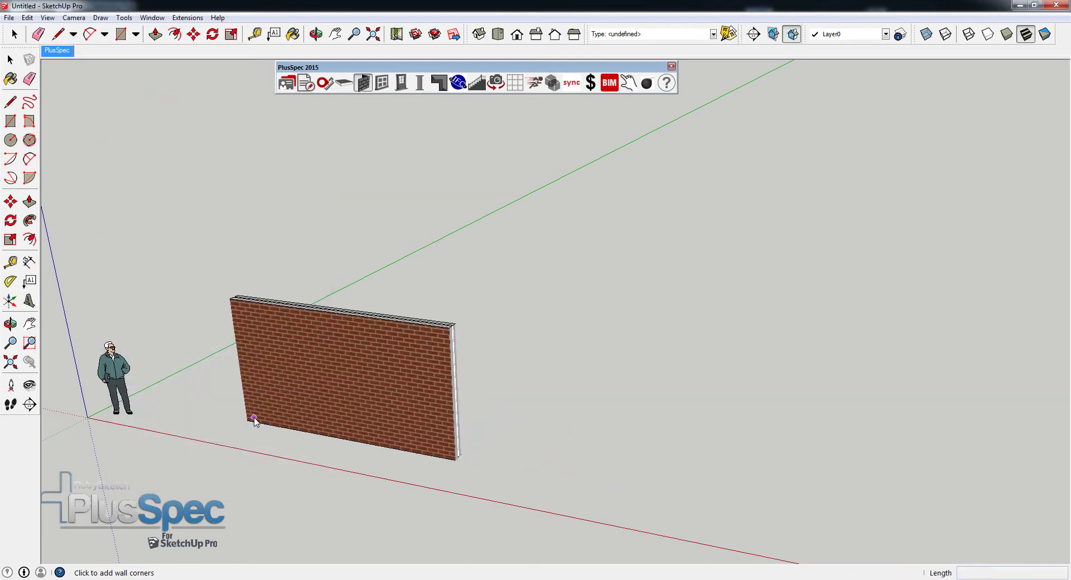
- Generate the full scene set and view the Structure scene's 90x35 H3 stud framing
click(496, 84)
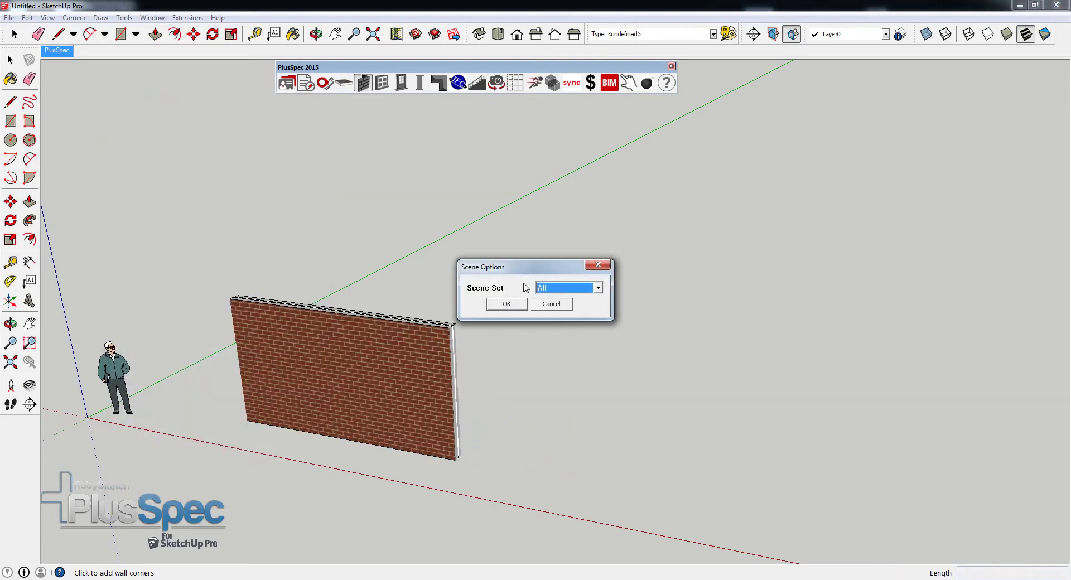
click(506, 303)
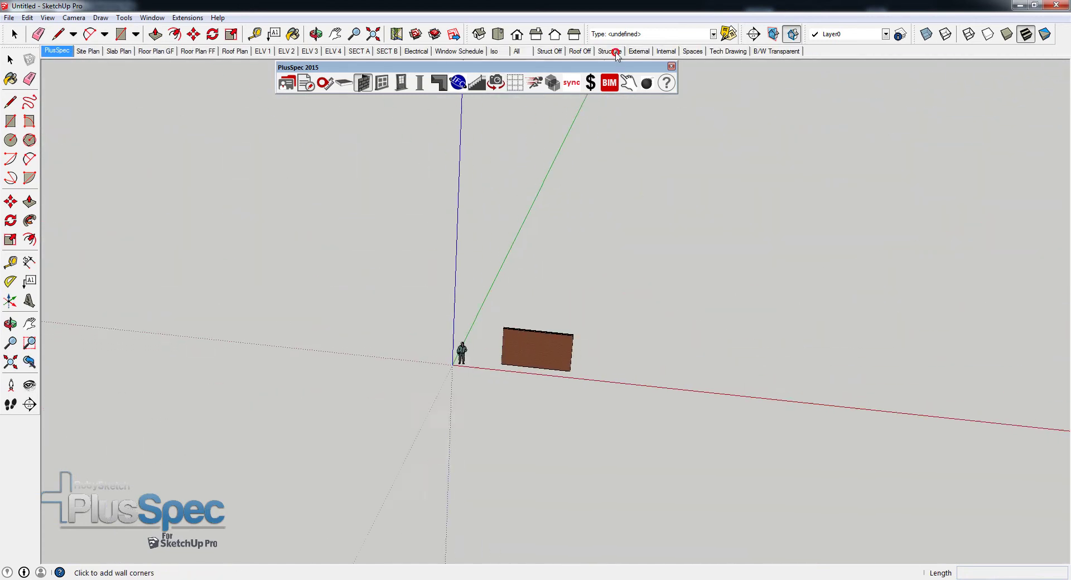
click(616, 51)
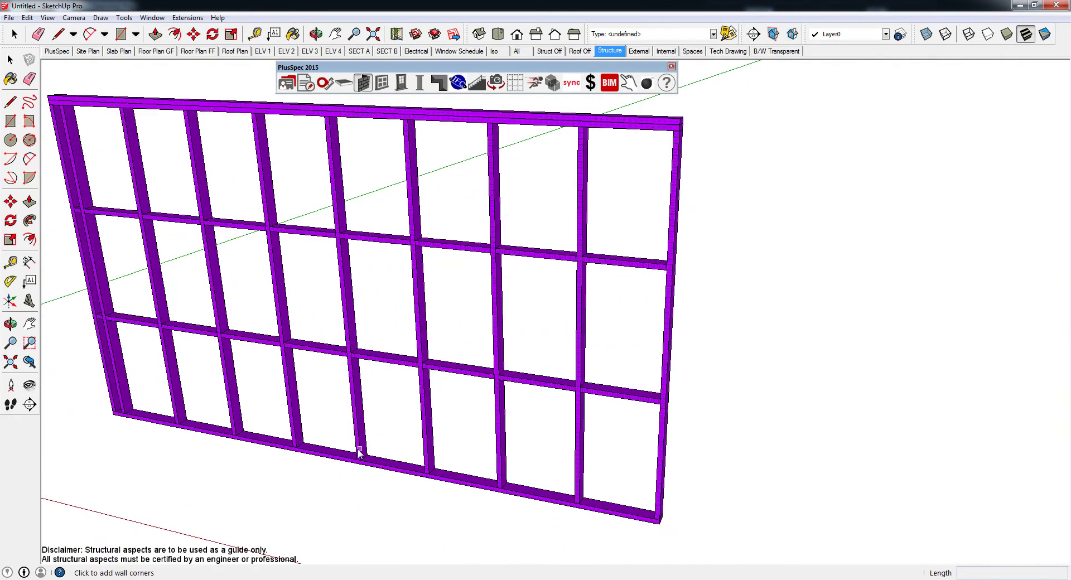
scroll(357, 455, up, 10)
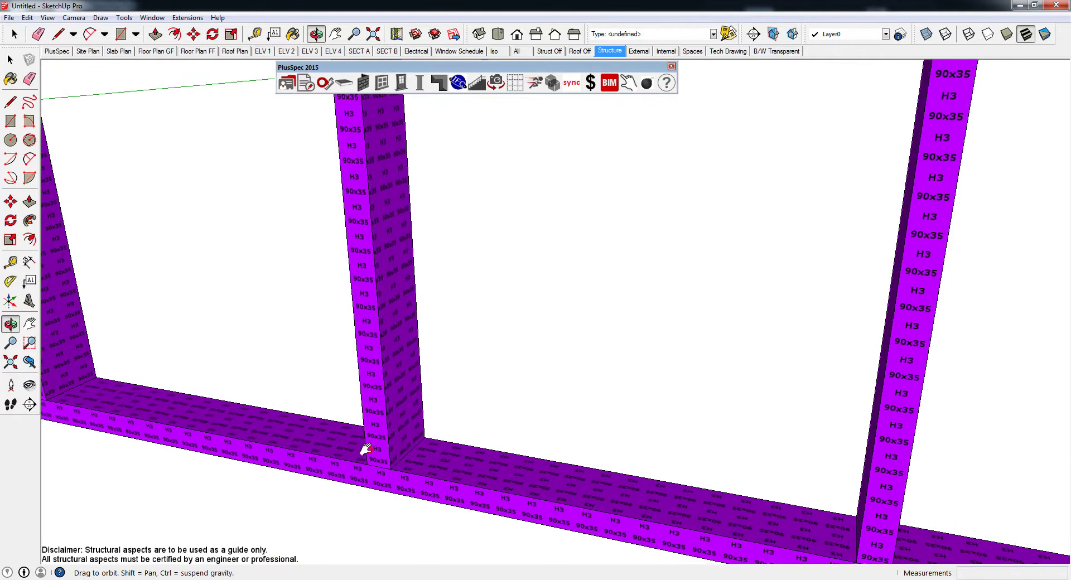
drag(366, 449, 376, 446)
key(w)
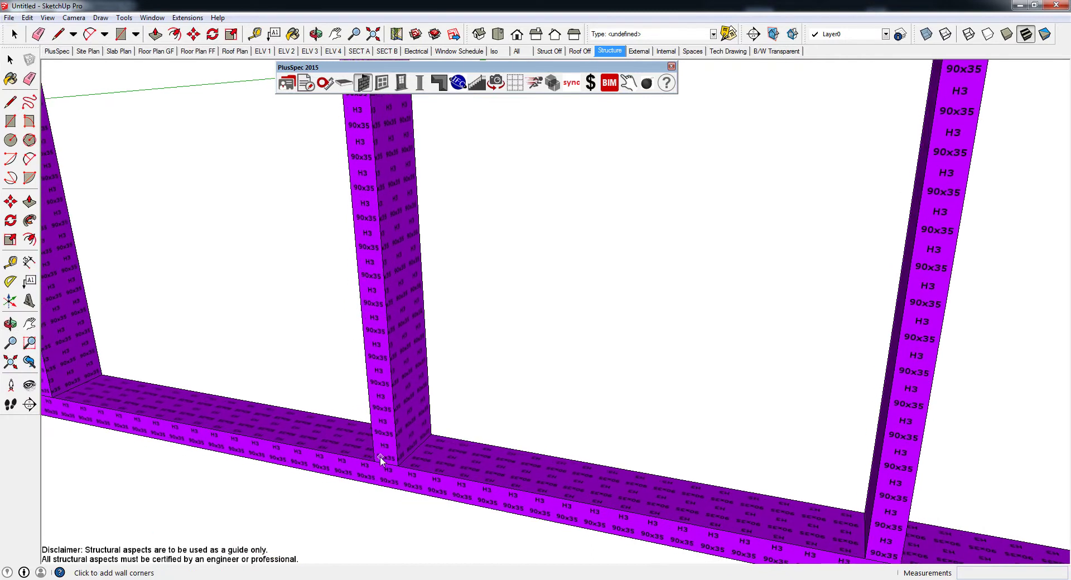
- Dimension the stud base to show its 35mm thickness
key(d)
click(373, 461)
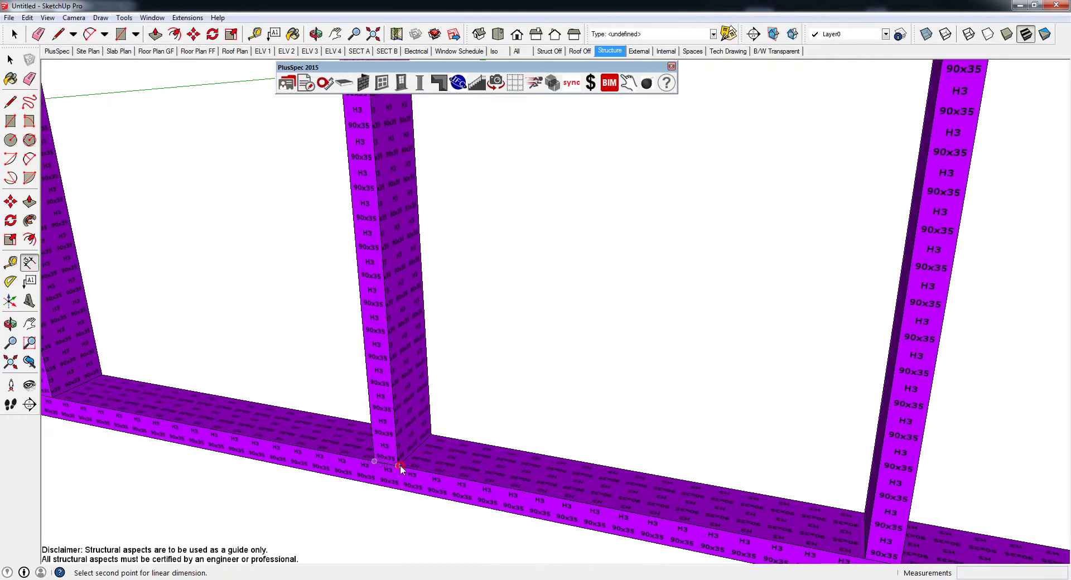
click(400, 466)
click(398, 509)
scroll(394, 509, up, 1)
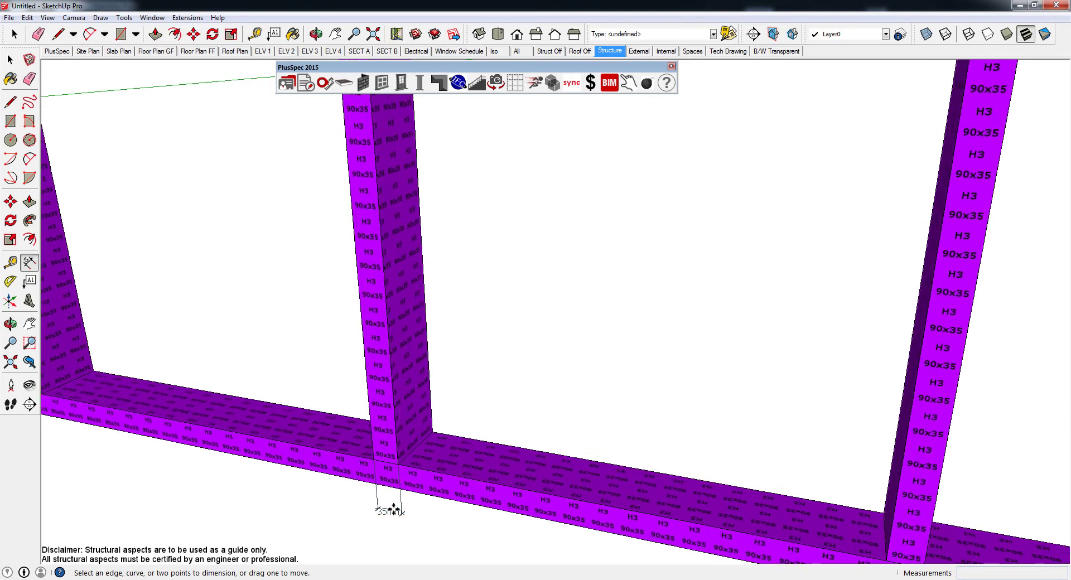
scroll(401, 459, up, 2)
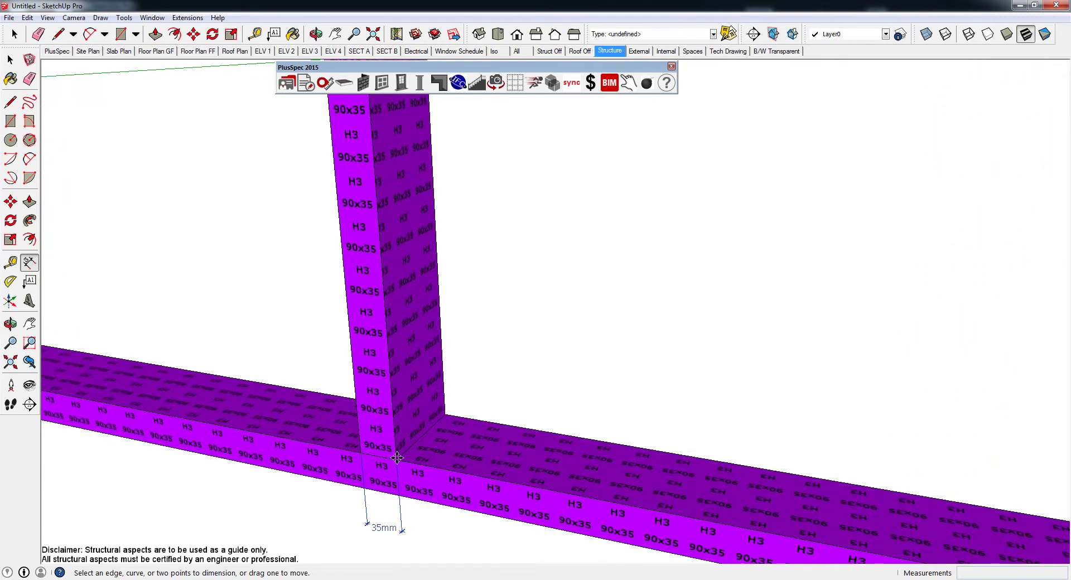
- Dimension the frame's end corner to show the 90mm stud depth
click(397, 459)
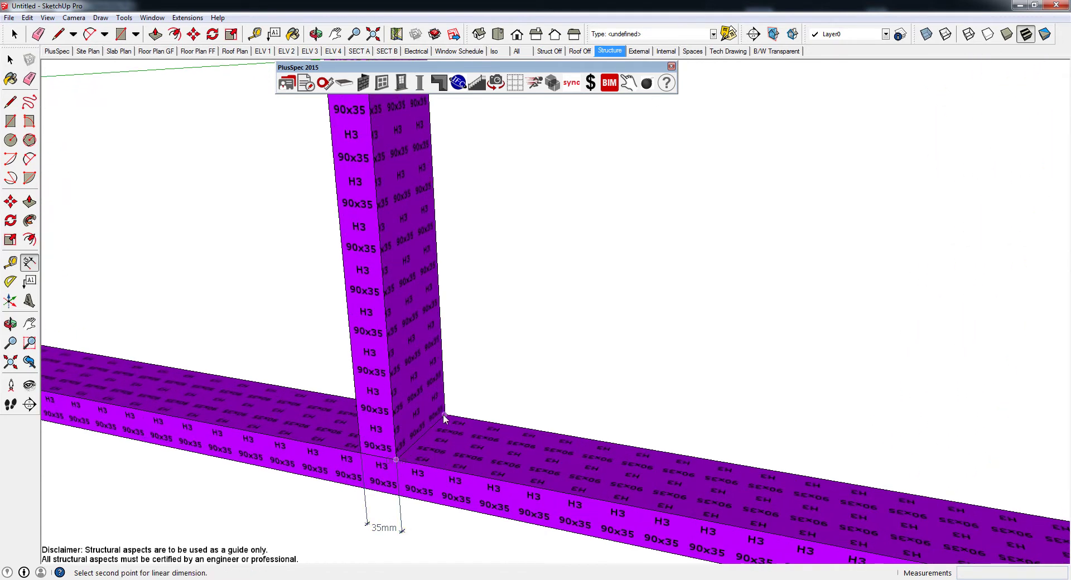
click(443, 414)
scroll(466, 422, down, 10)
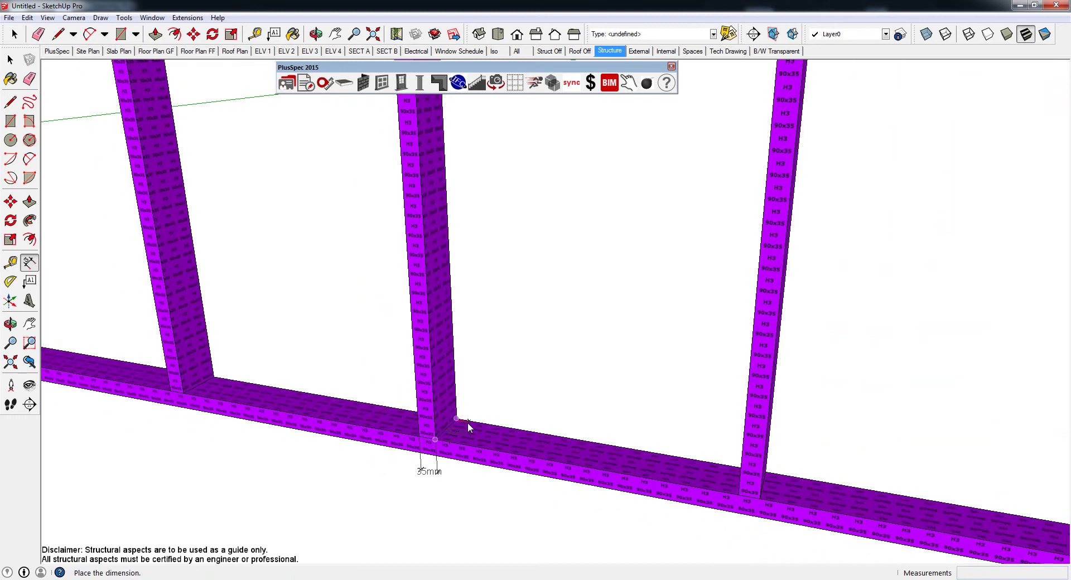
click(467, 427)
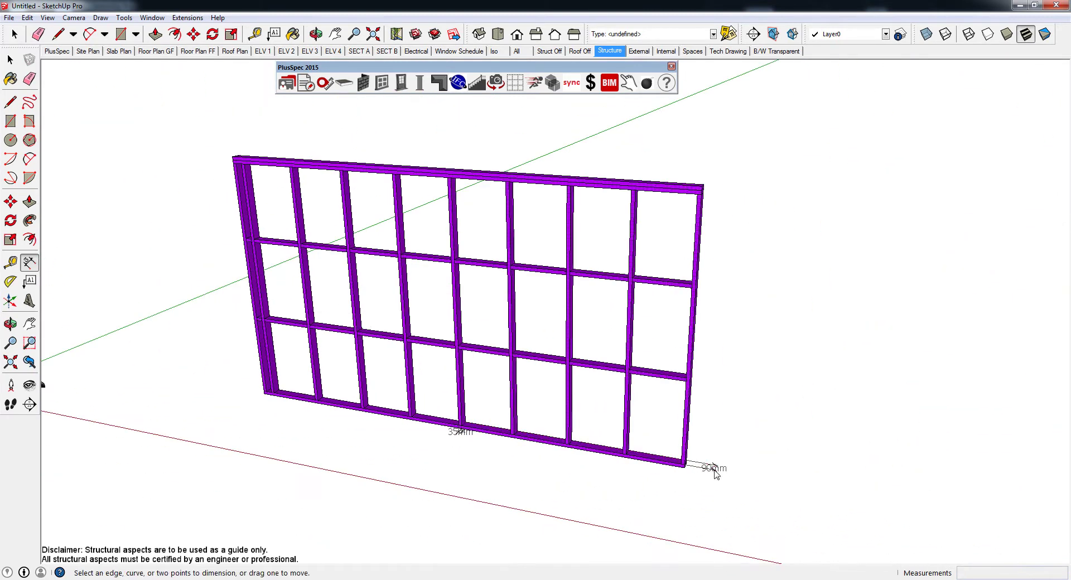
- Orbit around the frame to review the 90mm and 35mm dimensions
scroll(714, 468, up, 5)
scroll(715, 466, up, 3)
middle_drag(712, 466, 597, 485)
scroll(597, 485, down, 6)
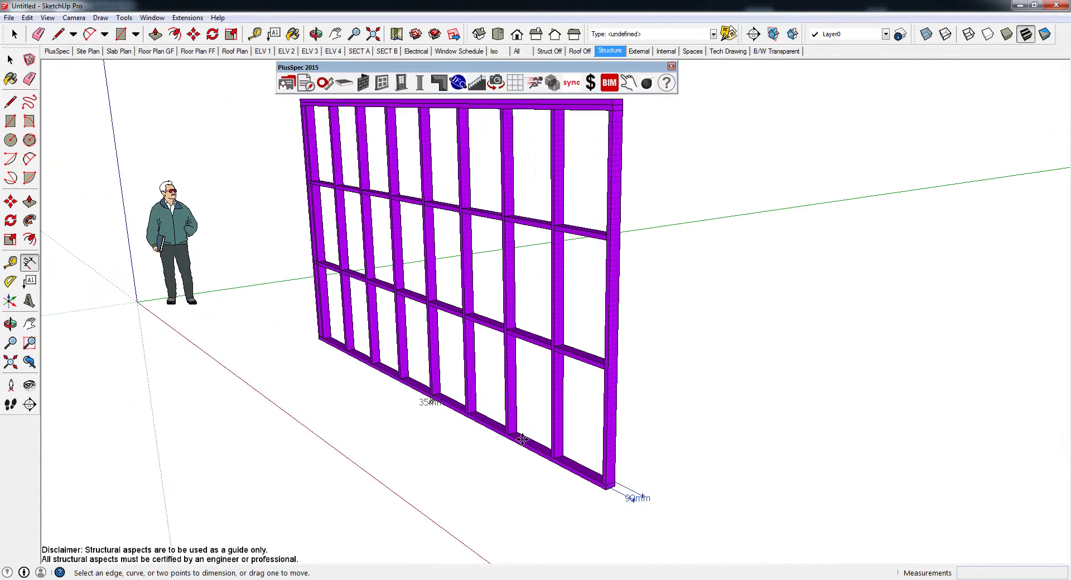
middle_drag(522, 440, 781, 497)
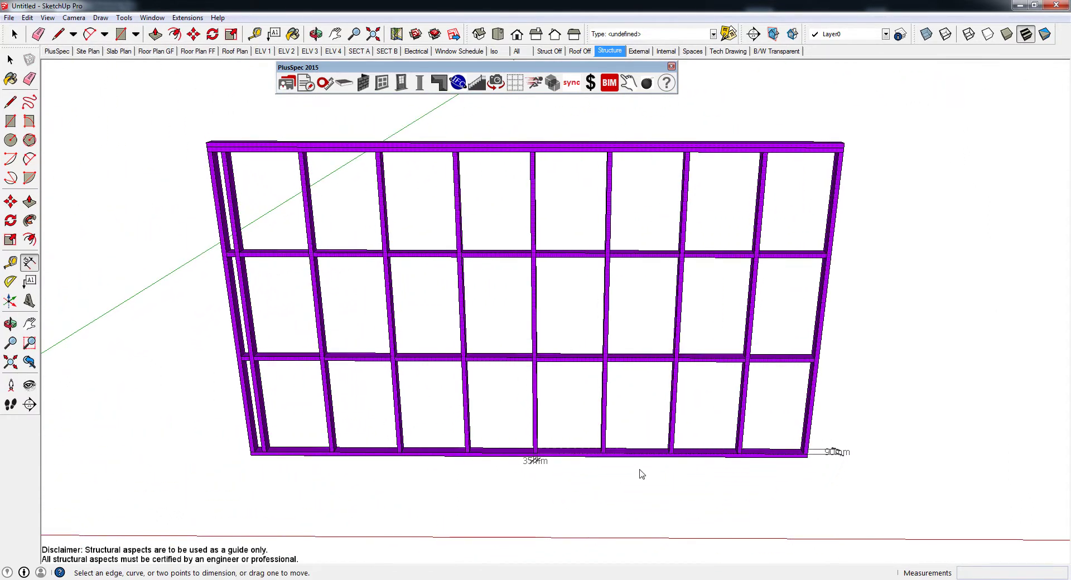
scroll(546, 459, up, 5)
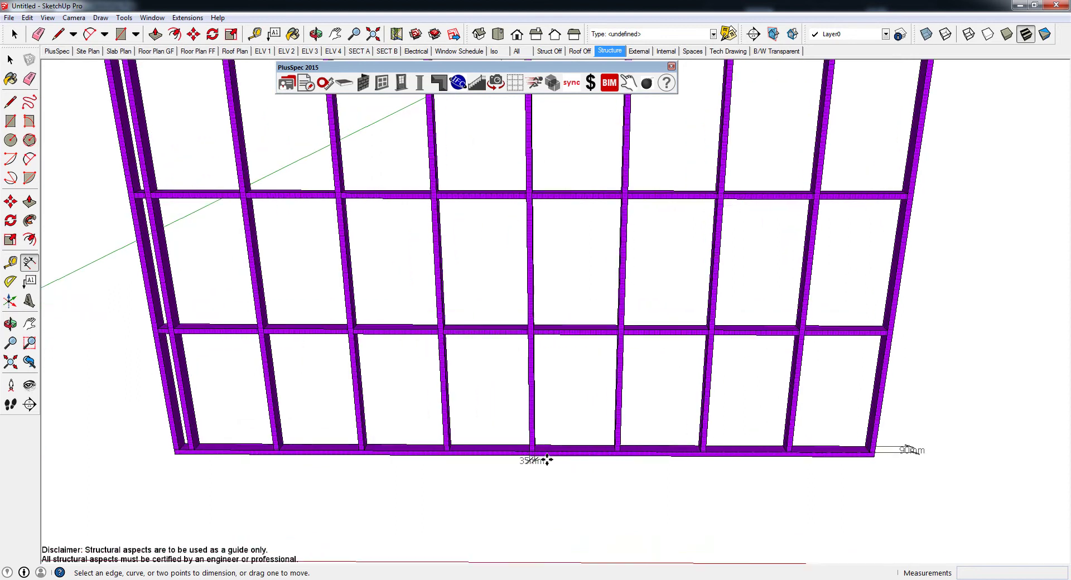
scroll(539, 460, up, 2)
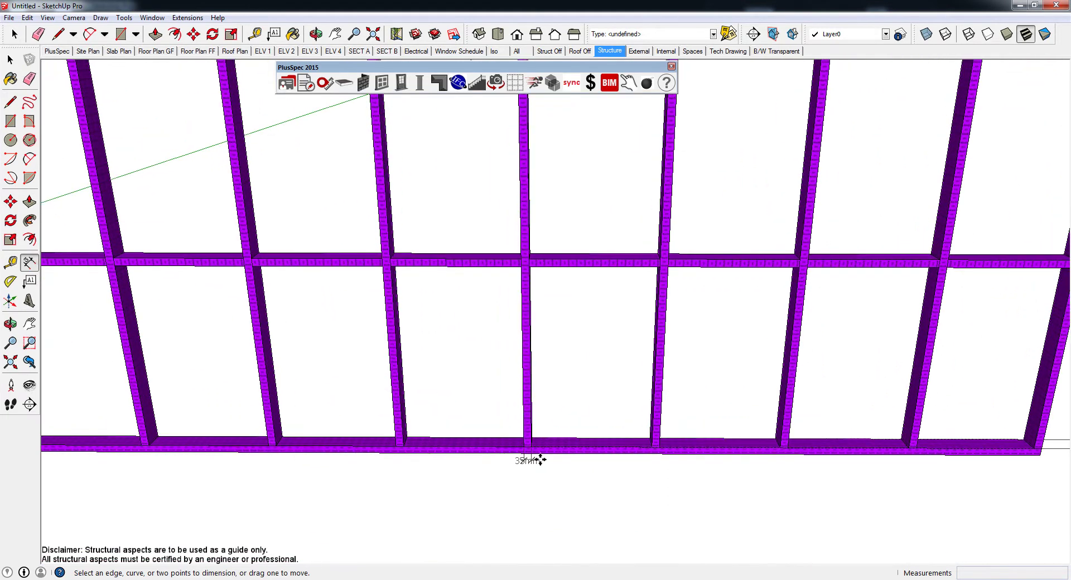
scroll(535, 461, down, 1)
key(space)
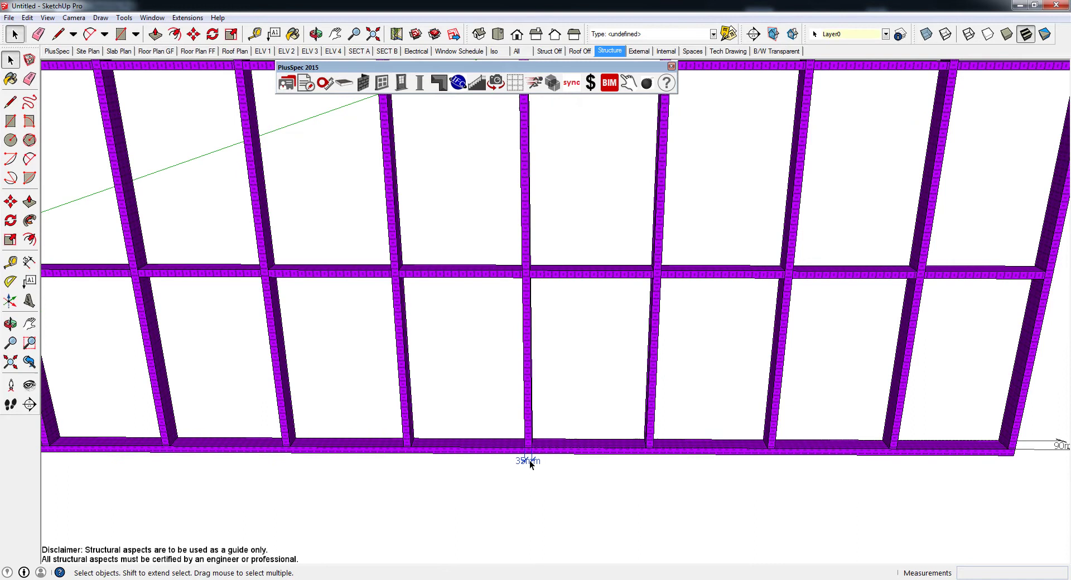
scroll(530, 465, down, 4)
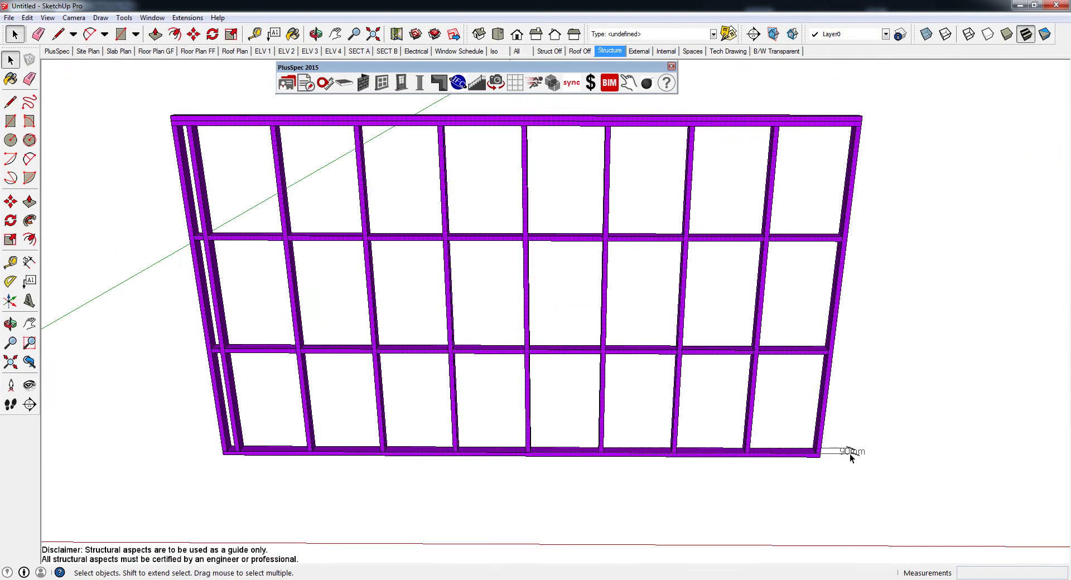
click(850, 455)
click(838, 454)
middle_drag(591, 445, 533, 461)
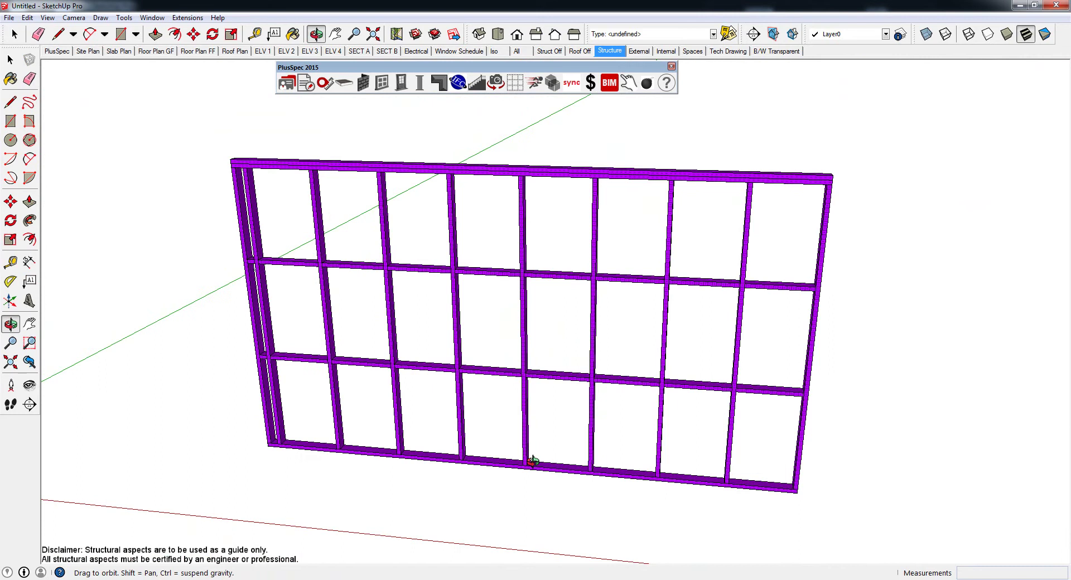
middle_drag(533, 460, 533, 465)
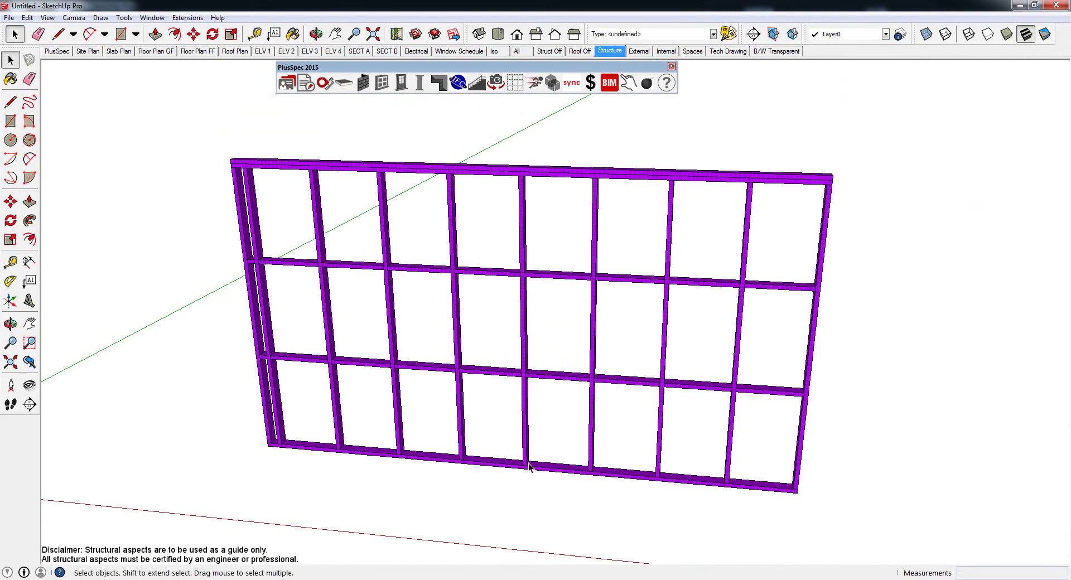
middle_drag(527, 463, 700, 425)
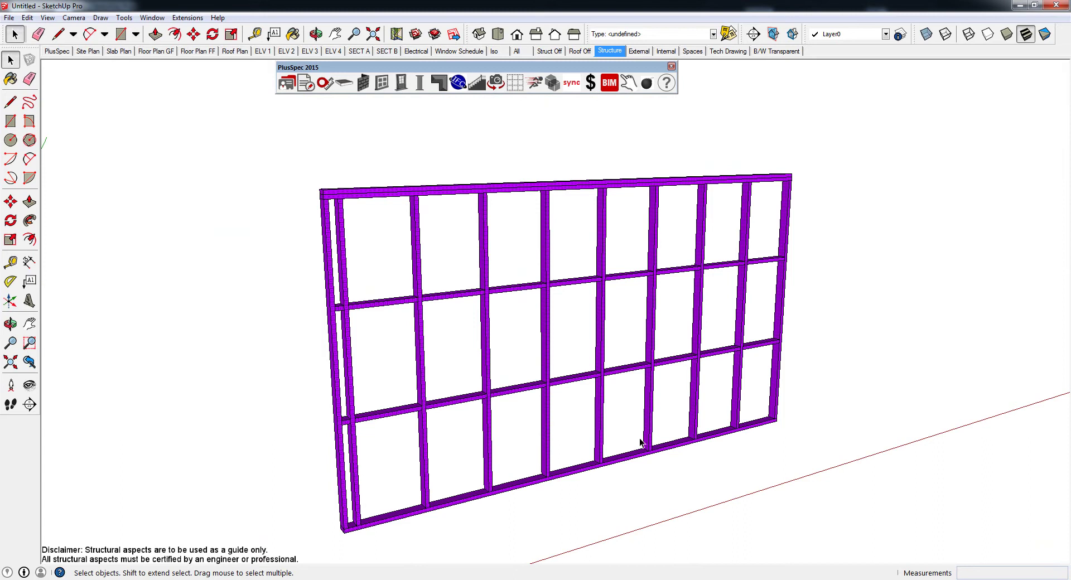
middle_drag(650, 444, 483, 459)
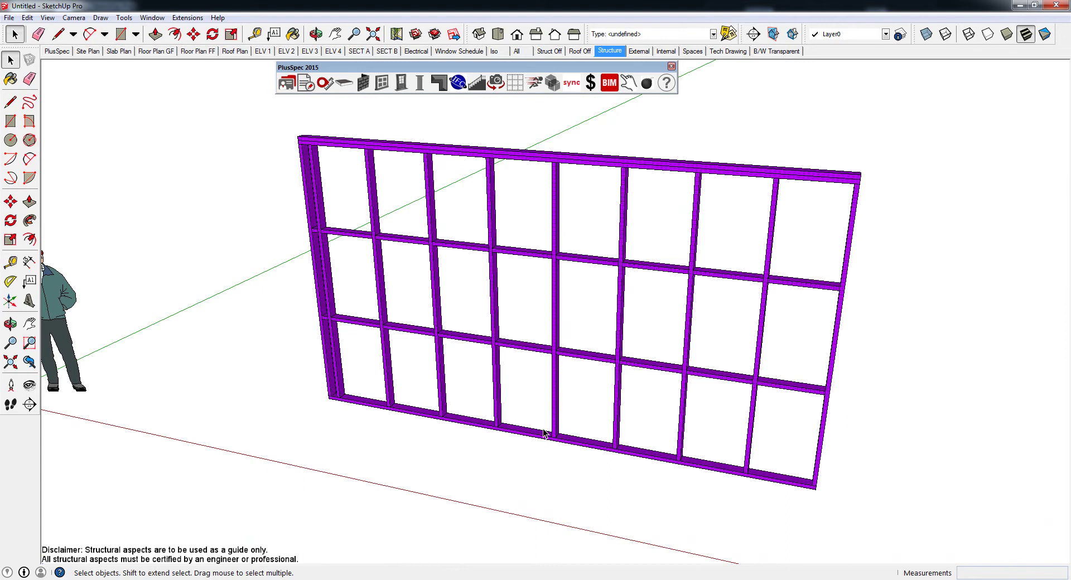
middle_drag(544, 430, 487, 430)
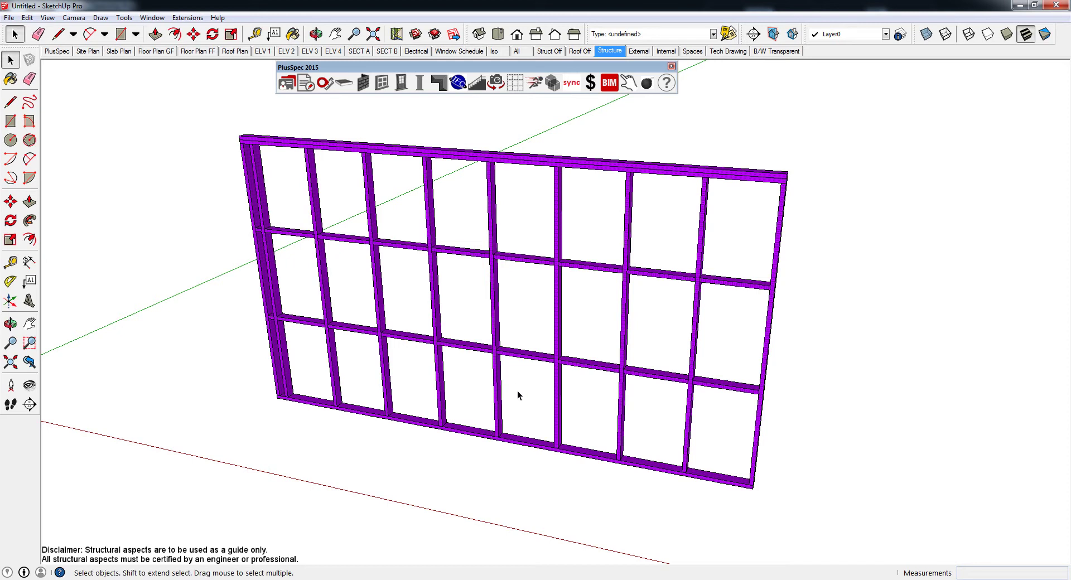
middle_drag(517, 390, 559, 384)
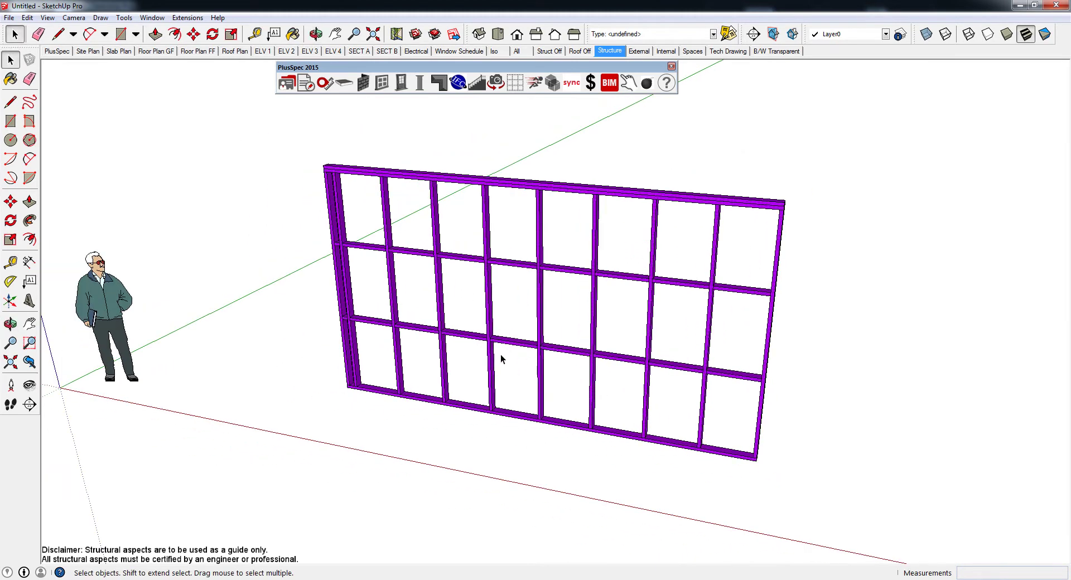
middle_drag(485, 393, 538, 321)
scroll(531, 307, up, 10)
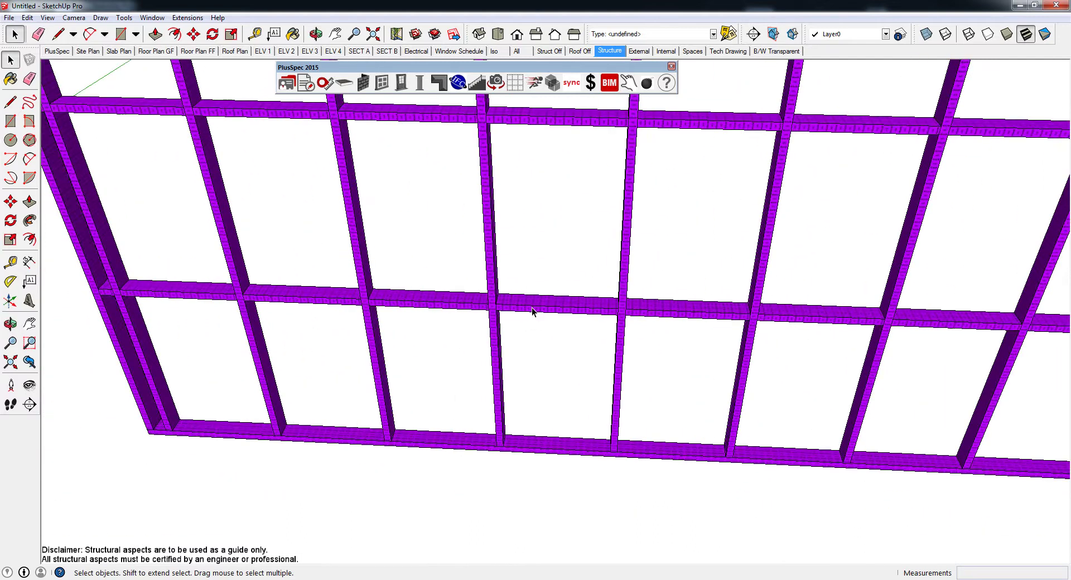
scroll(513, 314, up, 3)
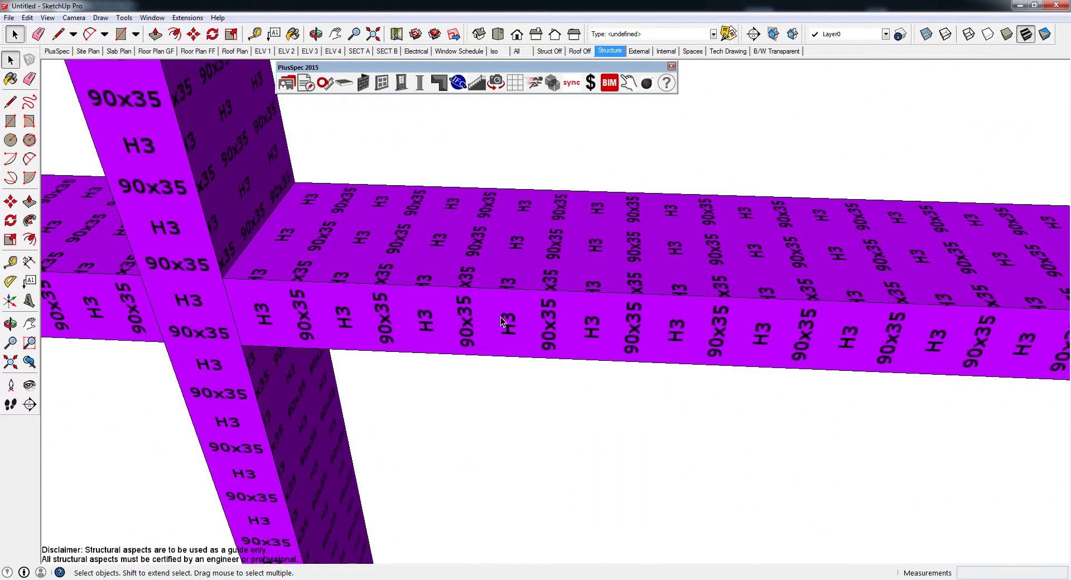
scroll(502, 318, down, 4)
scroll(500, 318, down, 6)
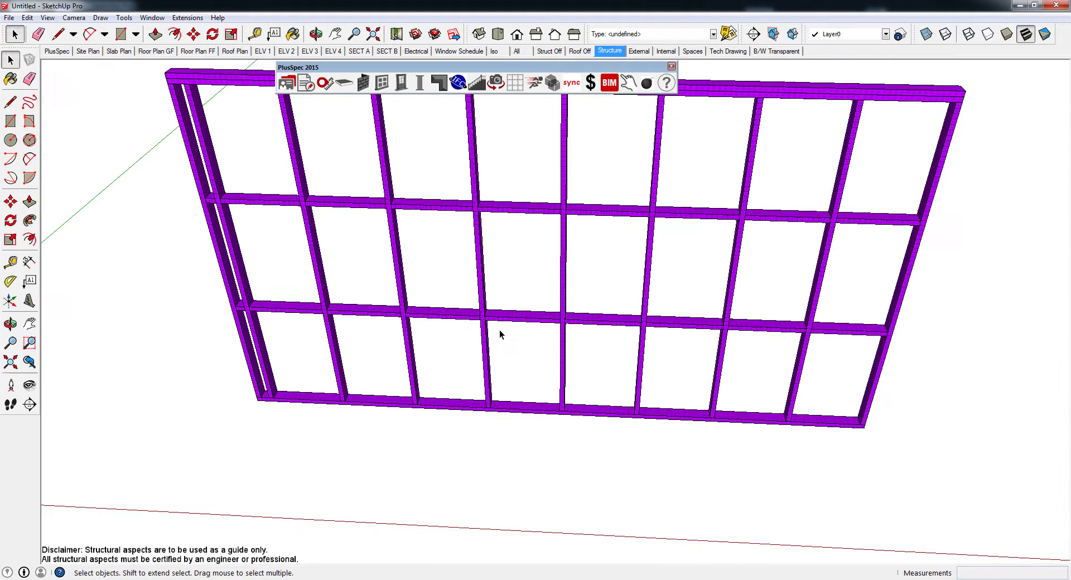
middle_drag(497, 334, 569, 349)
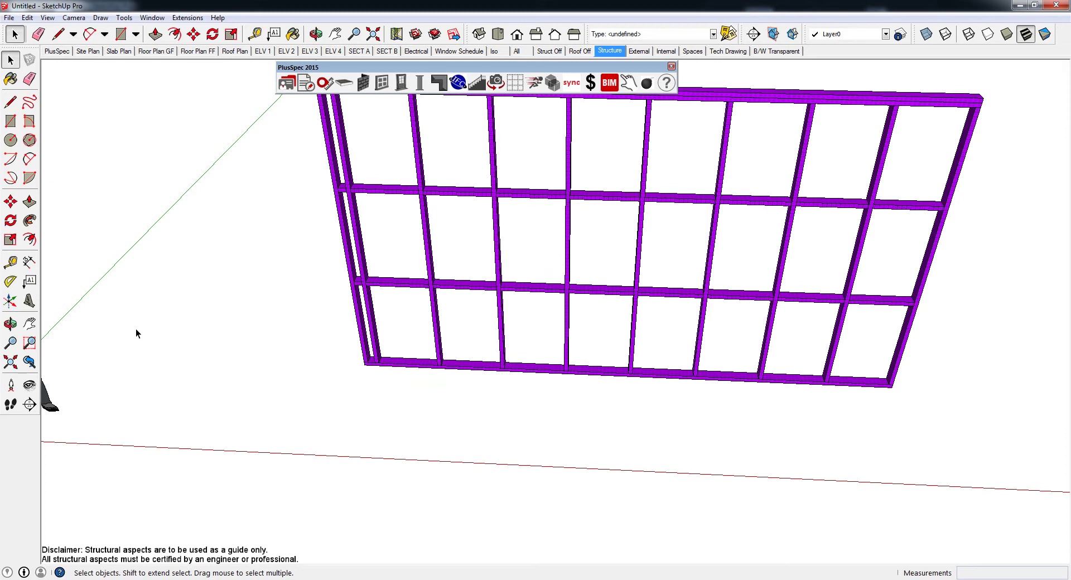
- Add a text label reading '50*100' with 'Oregon' on a second line below the frame
click(29, 282)
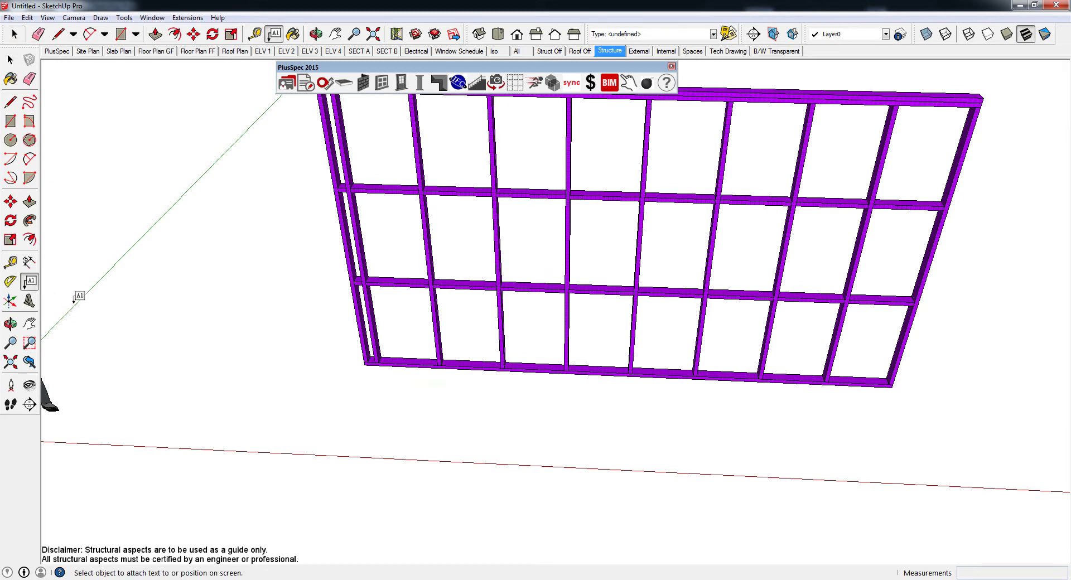
click(357, 431)
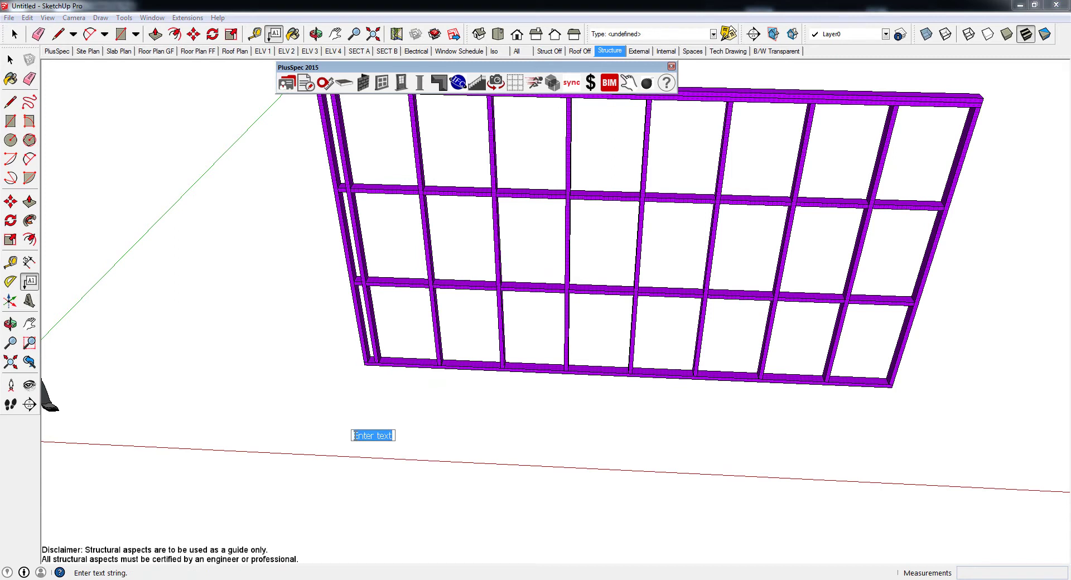
text(50*100)
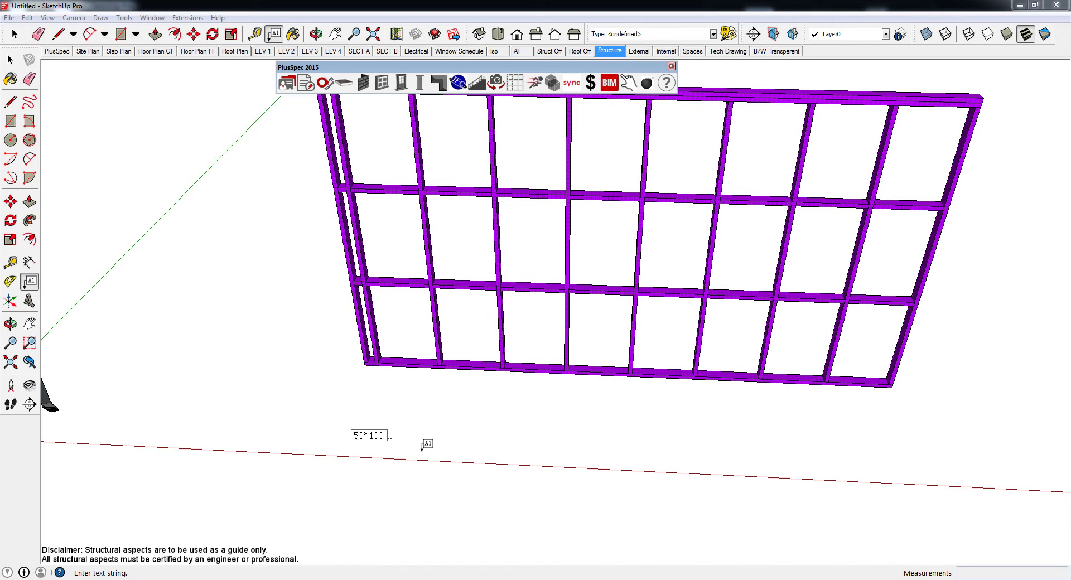
key(Return)
text(Oregon)
click(427, 443)
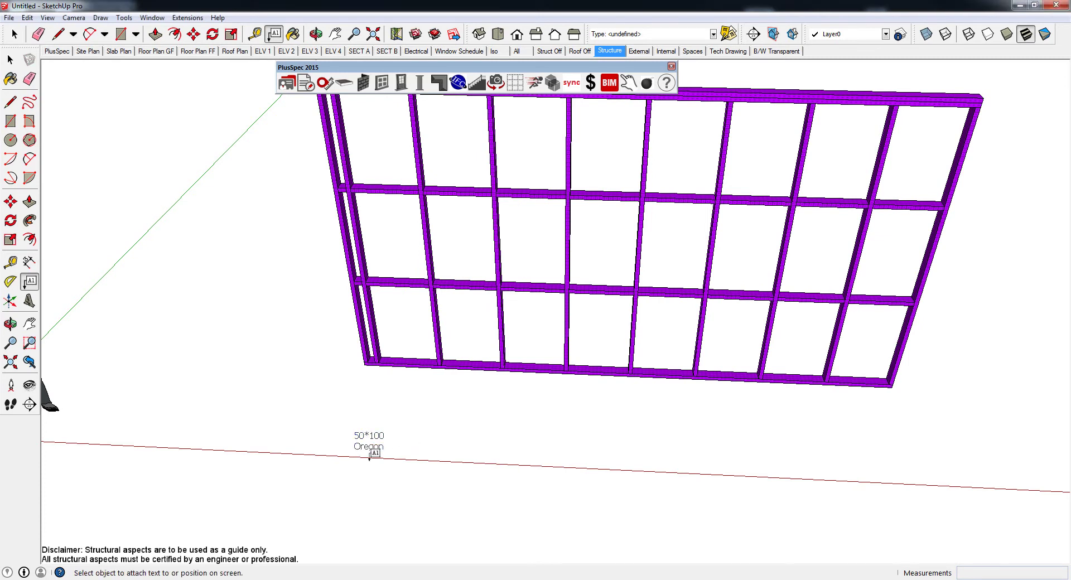
scroll(371, 452, up, 2)
scroll(371, 452, up, 1)
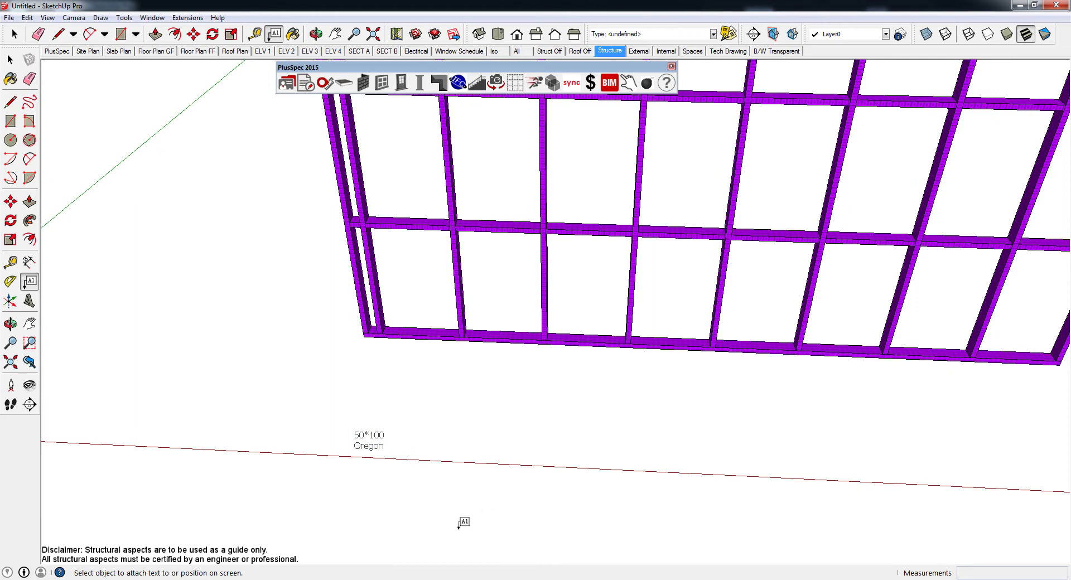
- Launch Snipping Tool from a Start search for 'snip'
key(super)
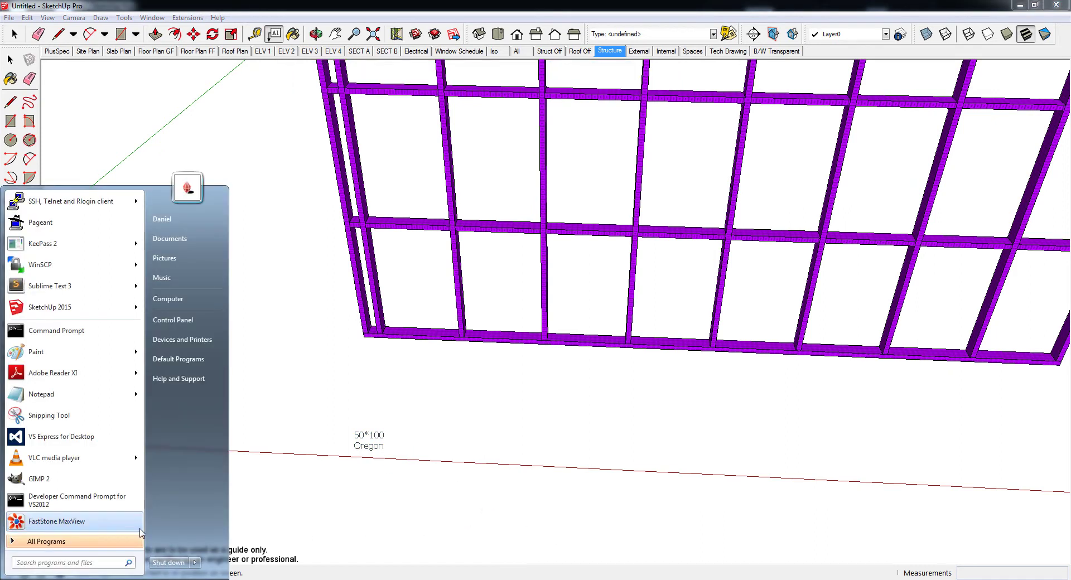
click(76, 565)
text(snip)
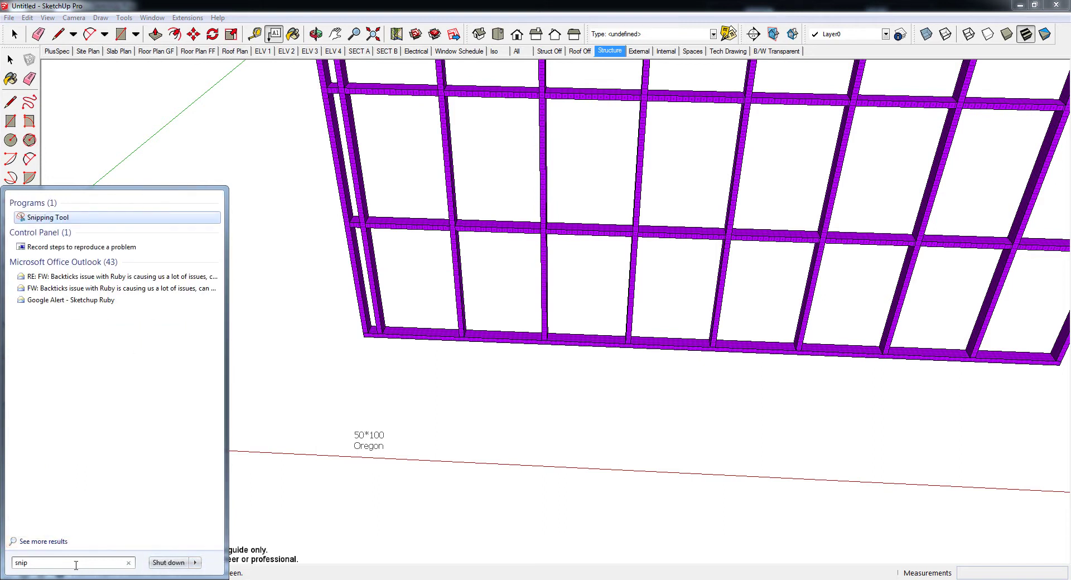
click(93, 223)
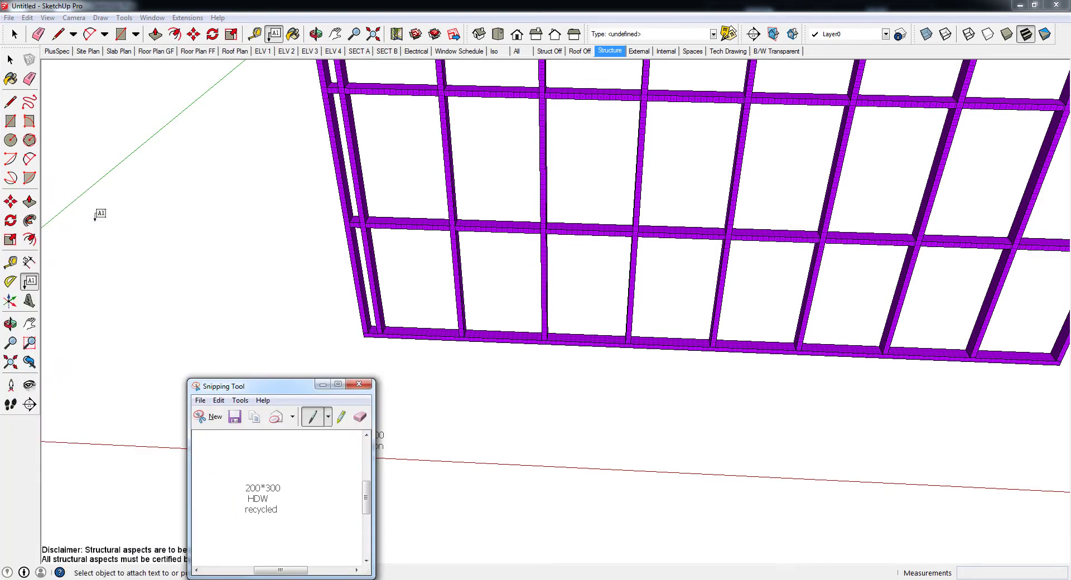
drag(258, 392, 650, 385)
- Start a new snip and begin outlining the 50*100 Oregon label
click(600, 402)
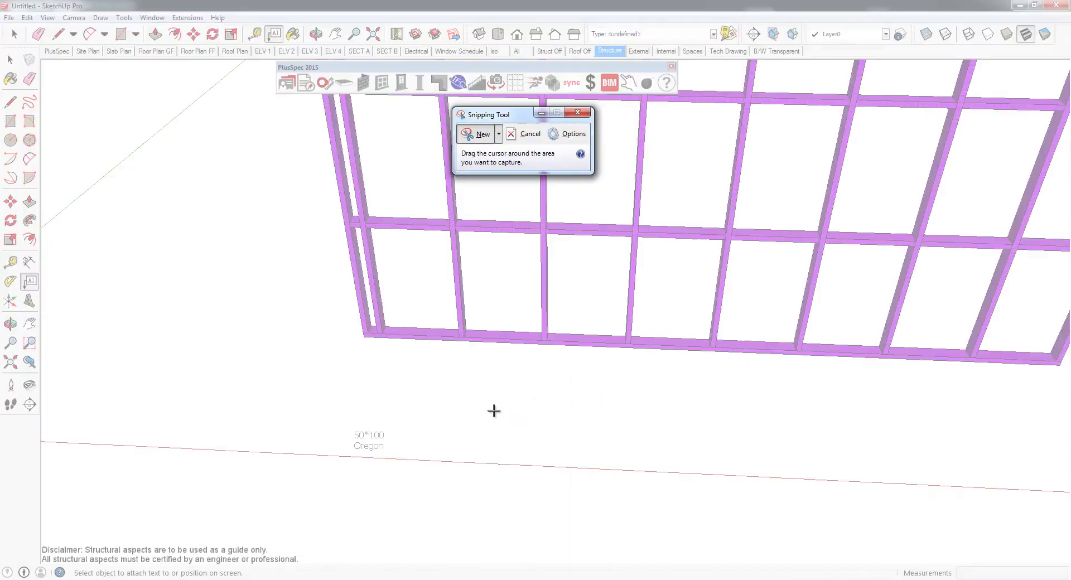
key(Escape)
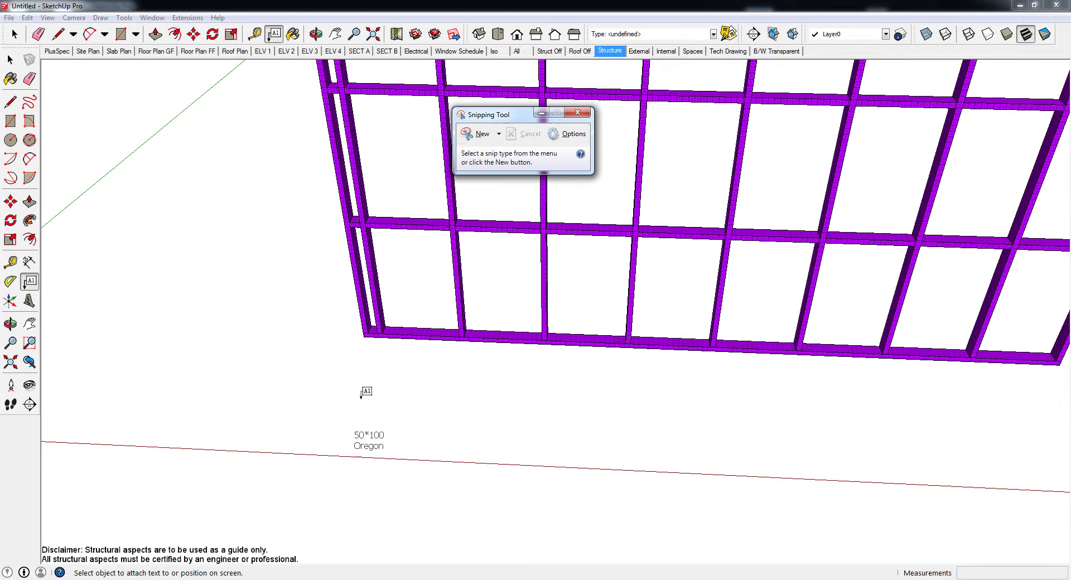
click(478, 134)
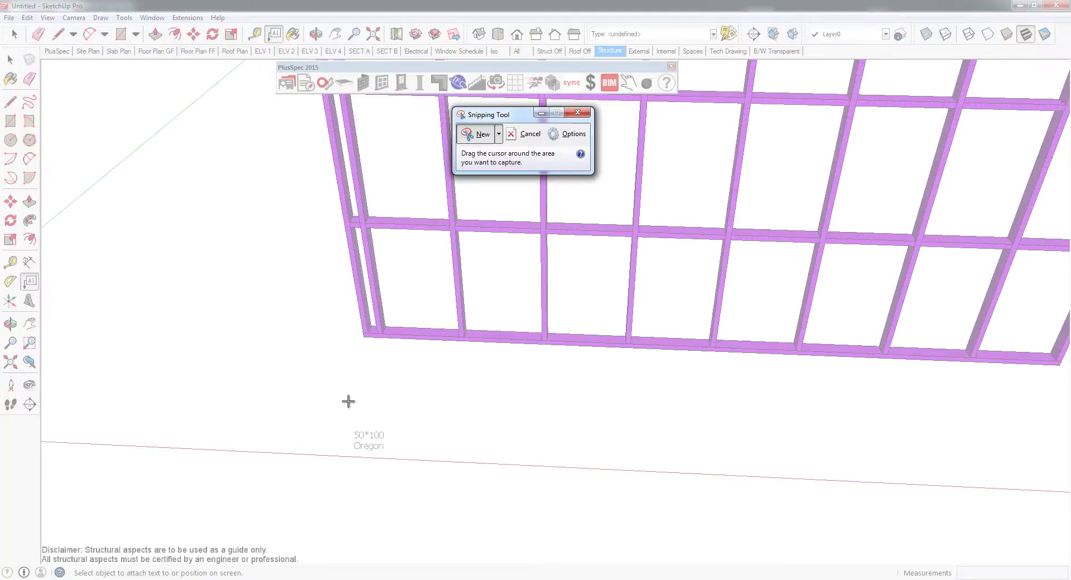
click(354, 433)
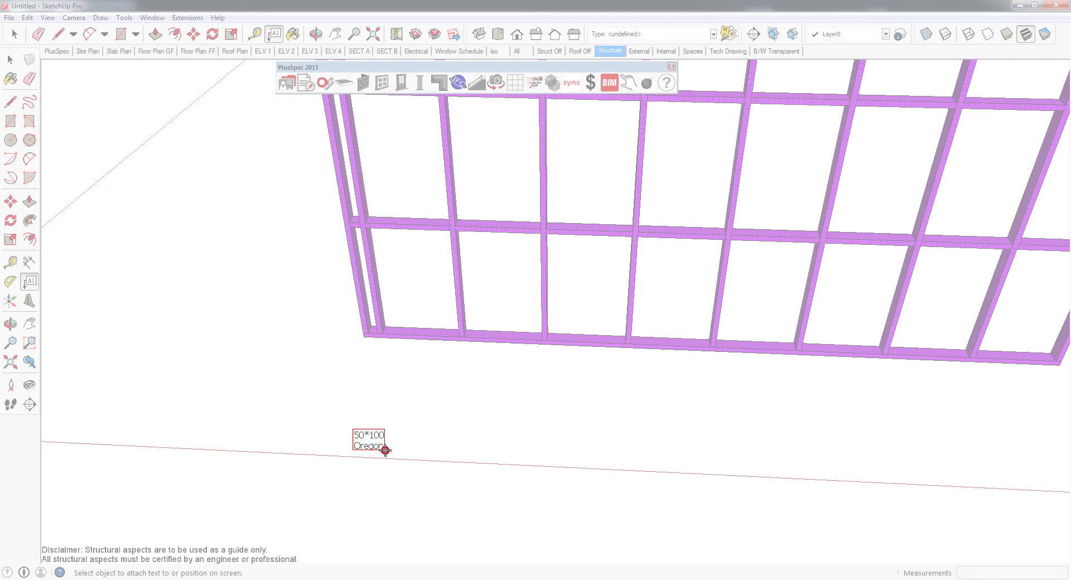
- Capture the label snip and start saving it under the name 50x100_oregon
drag(385, 451, 385, 450)
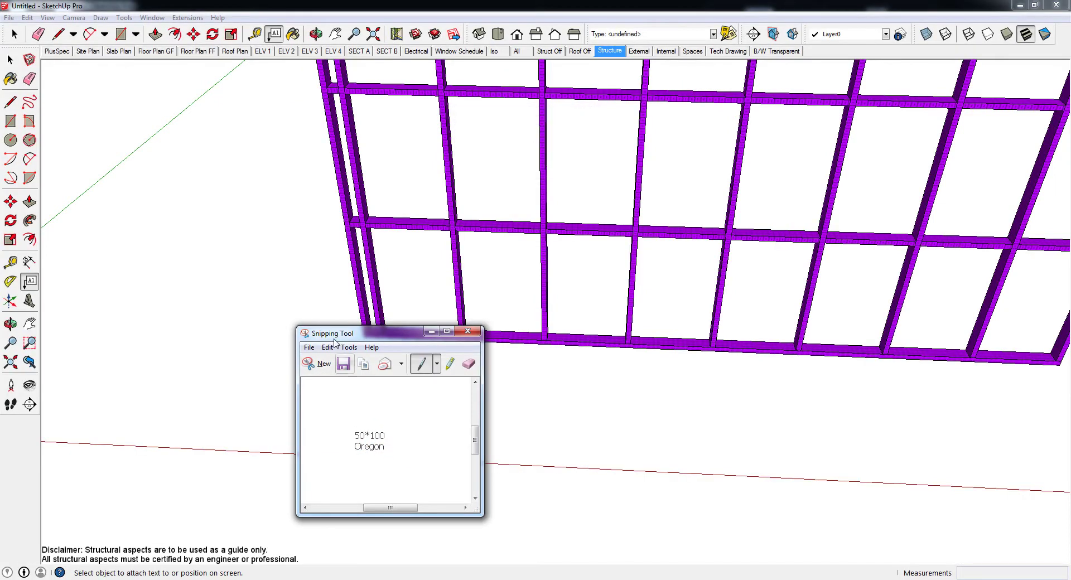
click(309, 347)
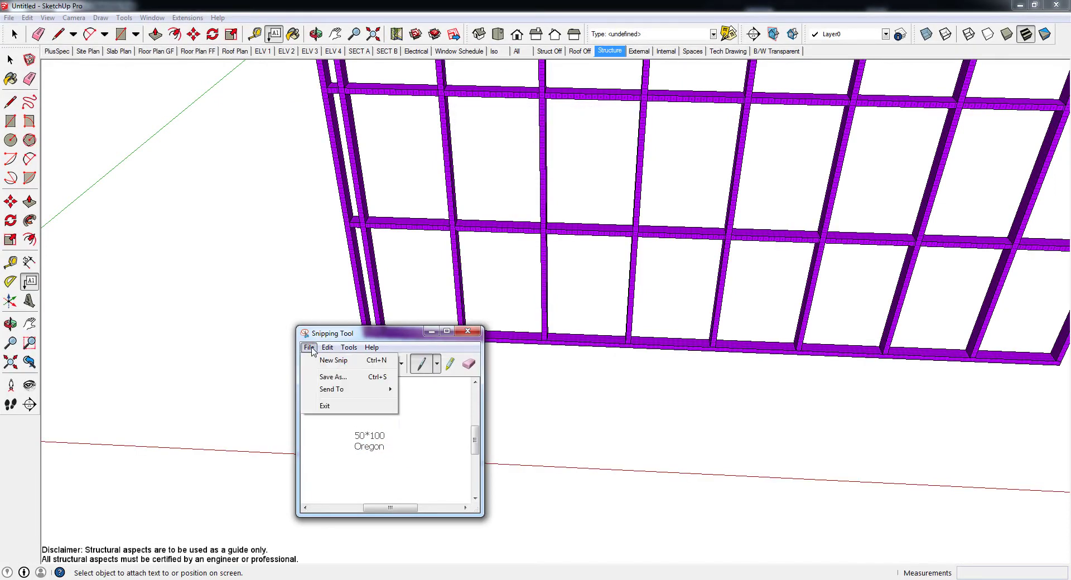
click(331, 377)
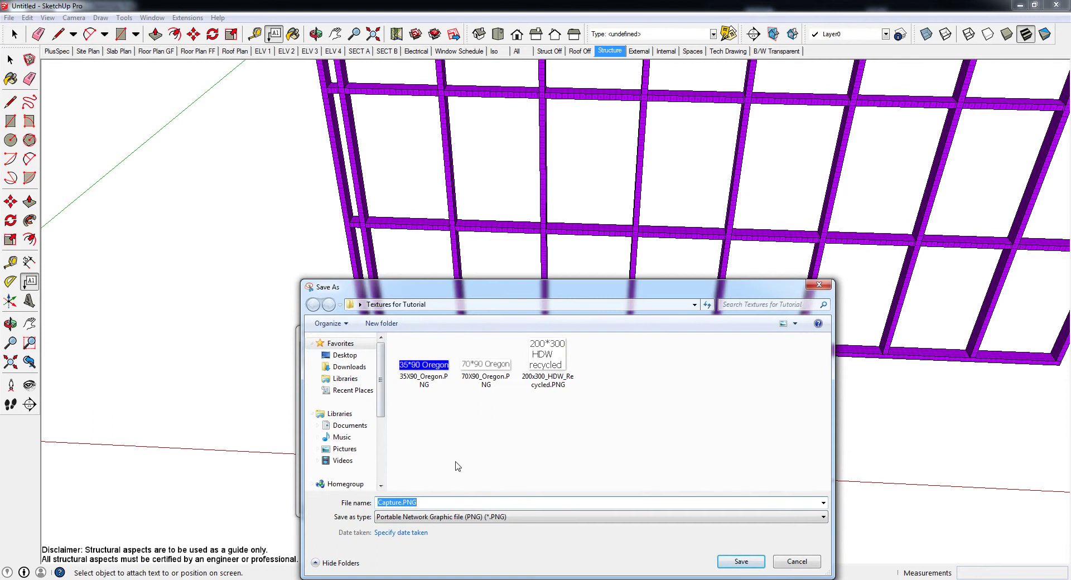
text(50)
drag(476, 289, 618, 245)
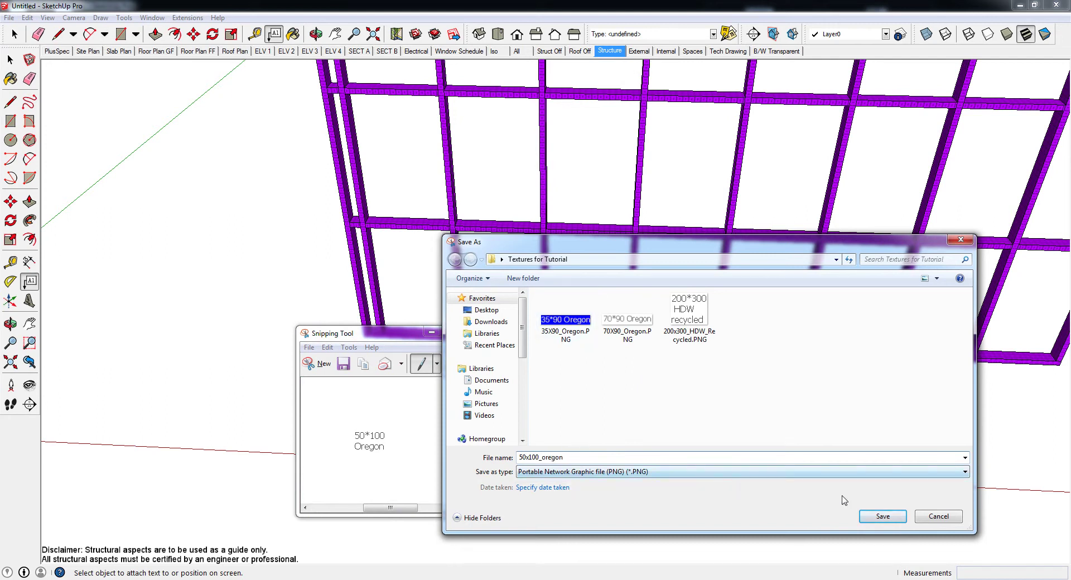
- Save the snip as 50x100_oregon and return to SketchUp viewing the frame and label
click(883, 516)
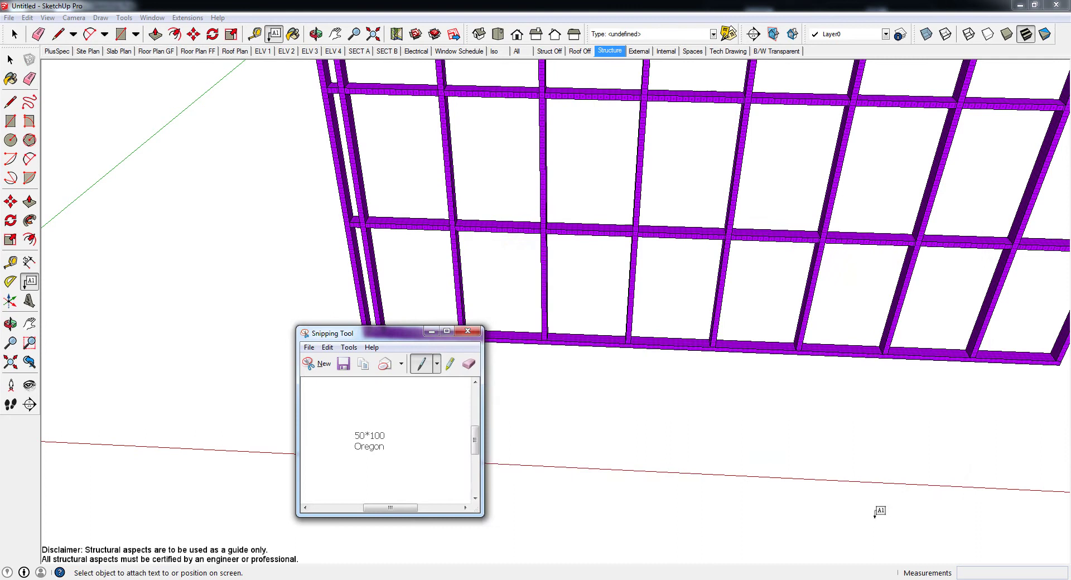
middle_click(540, 384)
mouse_move(539, 383)
middle_down()
mouse_move(502, 339)
mouse_move(424, 416)
middle_up()
scroll(430, 413, down, 5)
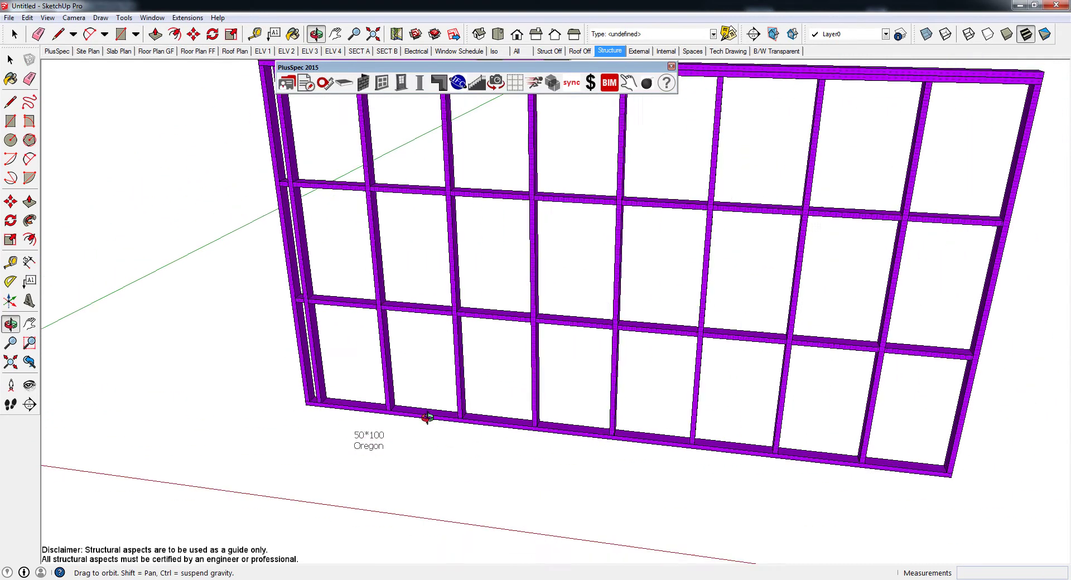
key(t)
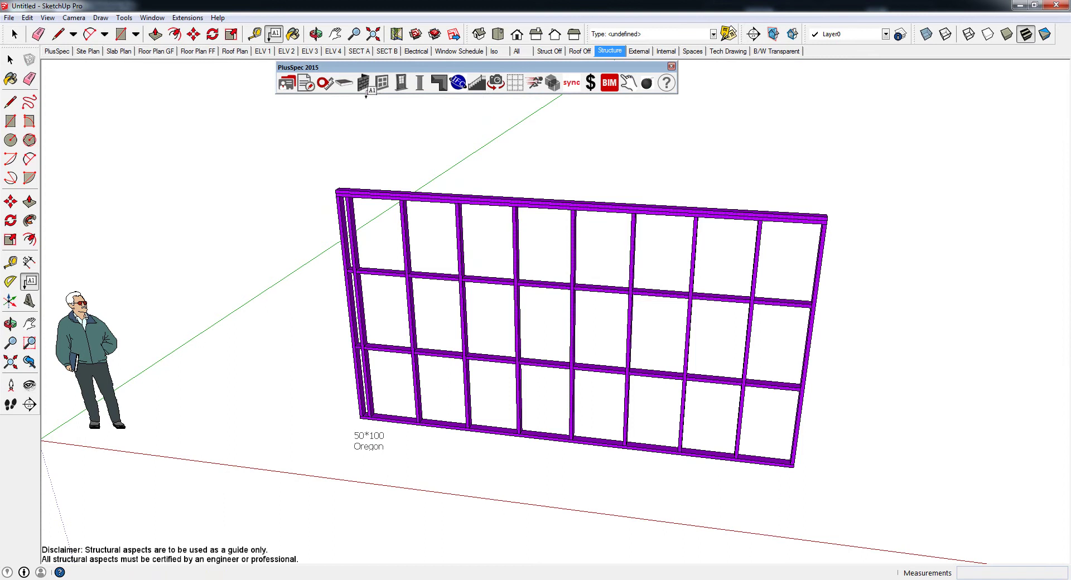
- Open the Wall Tool's Timbers settings and start creating a new stud timber material
click(362, 84)
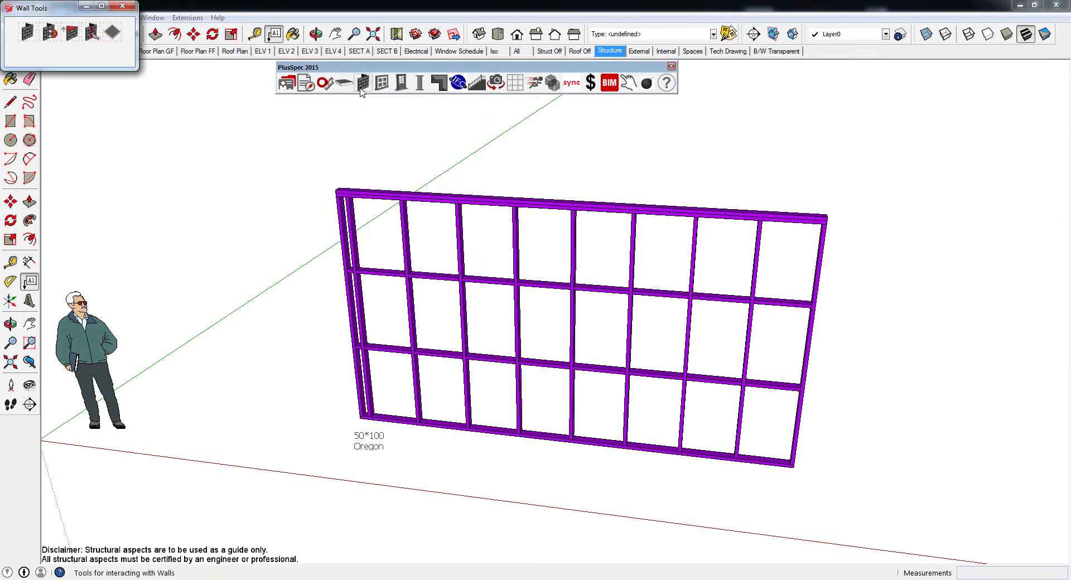
click(26, 36)
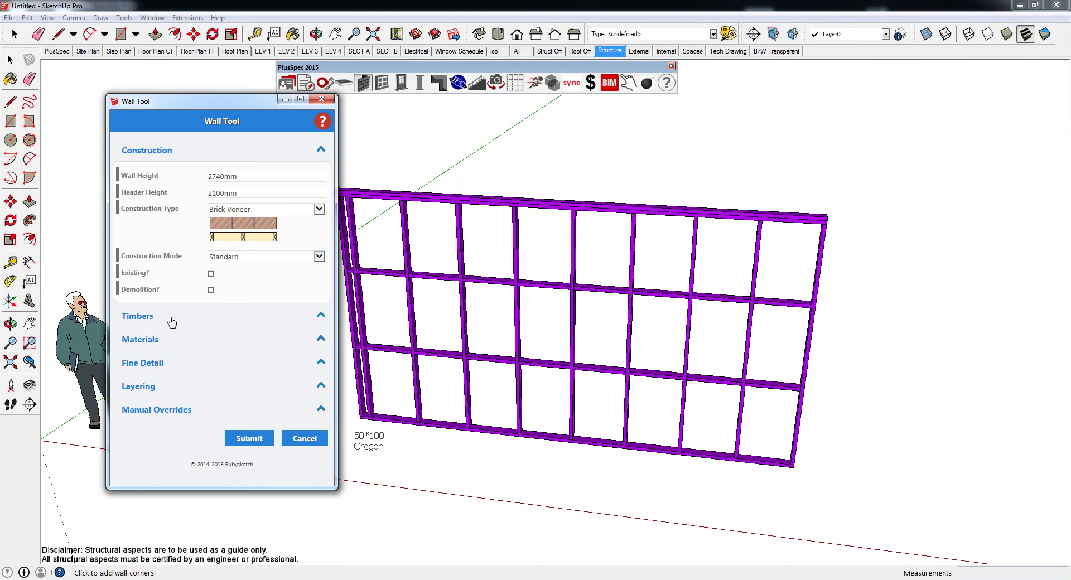
click(155, 320)
scroll(192, 288, down, 1)
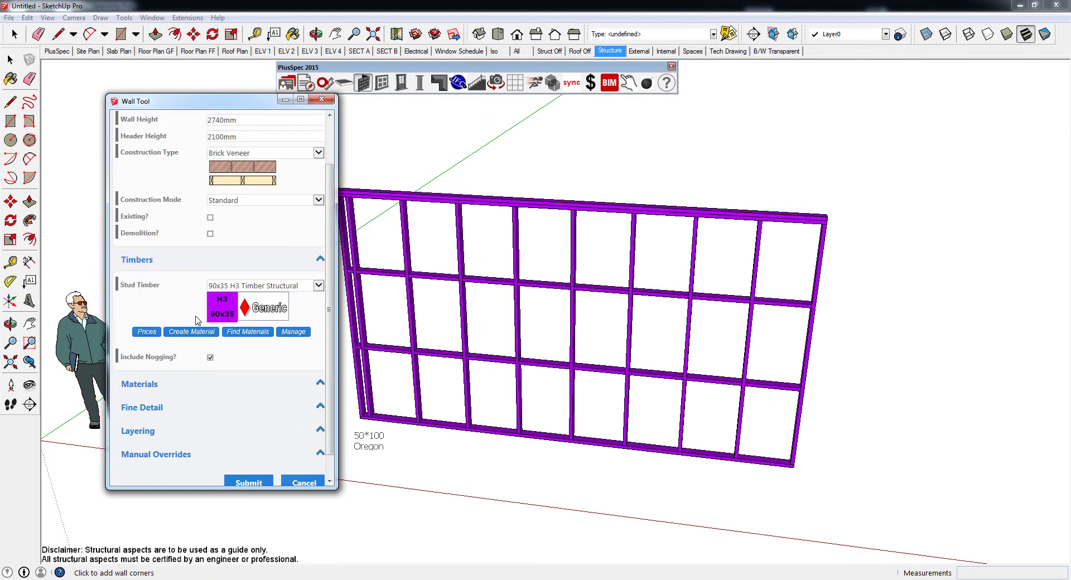
click(197, 333)
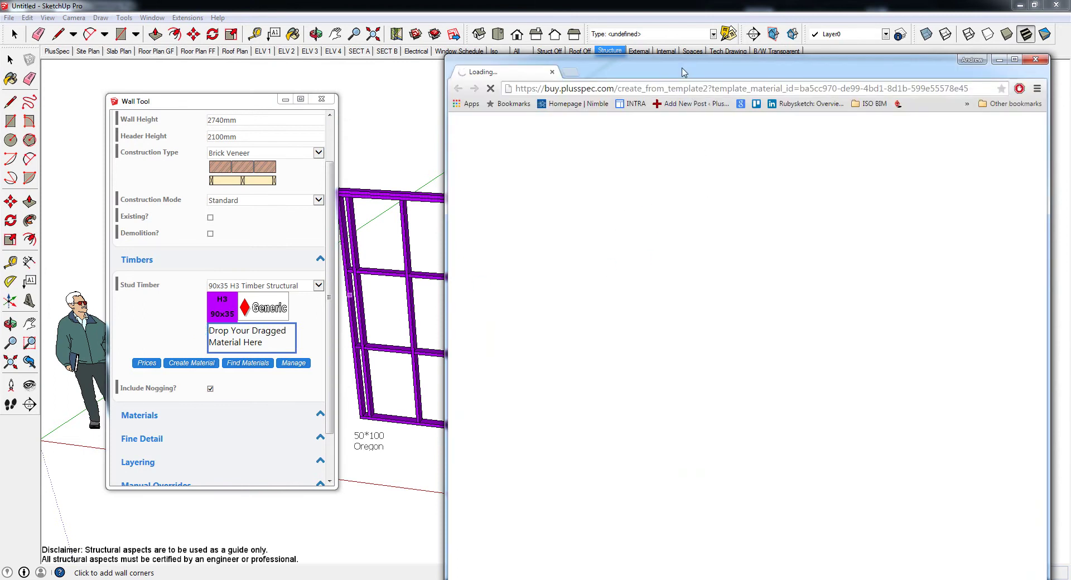
- Sign in to PlusSpec and load 50x100_oregon.PNG as the new material's texture
drag(682, 70, 661, 37)
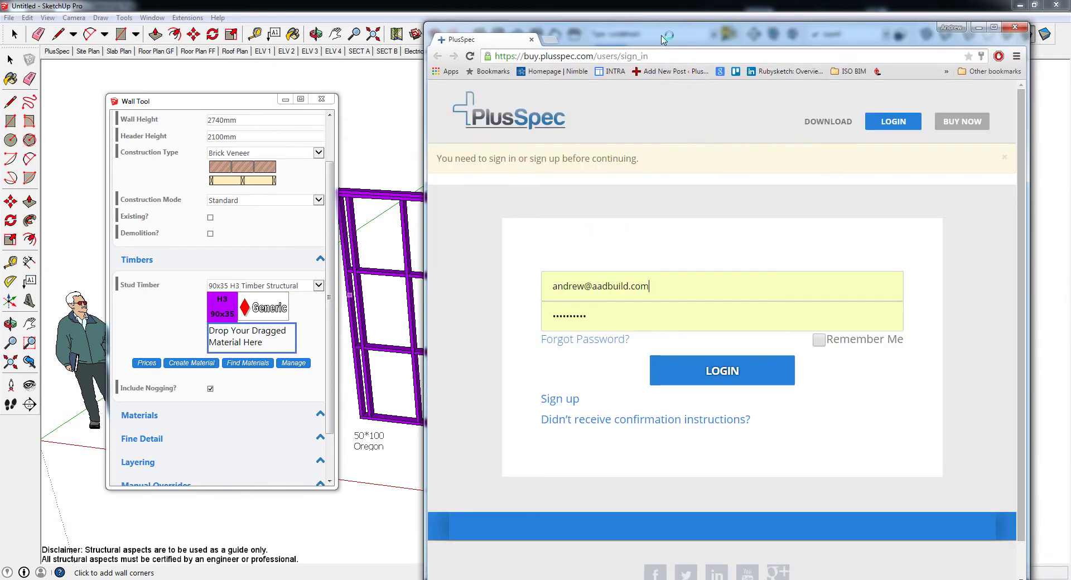
click(660, 379)
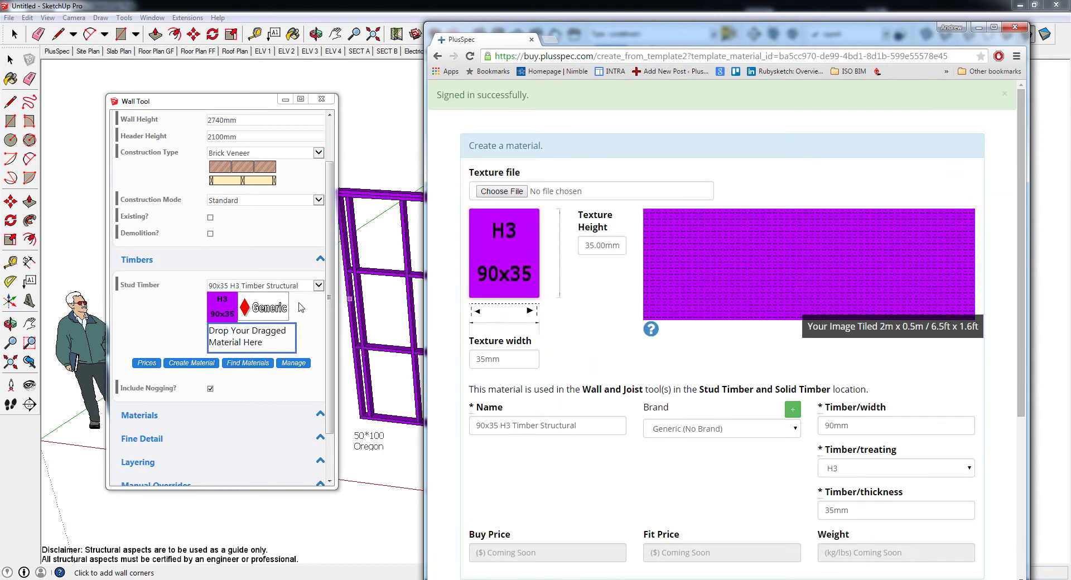
click(504, 190)
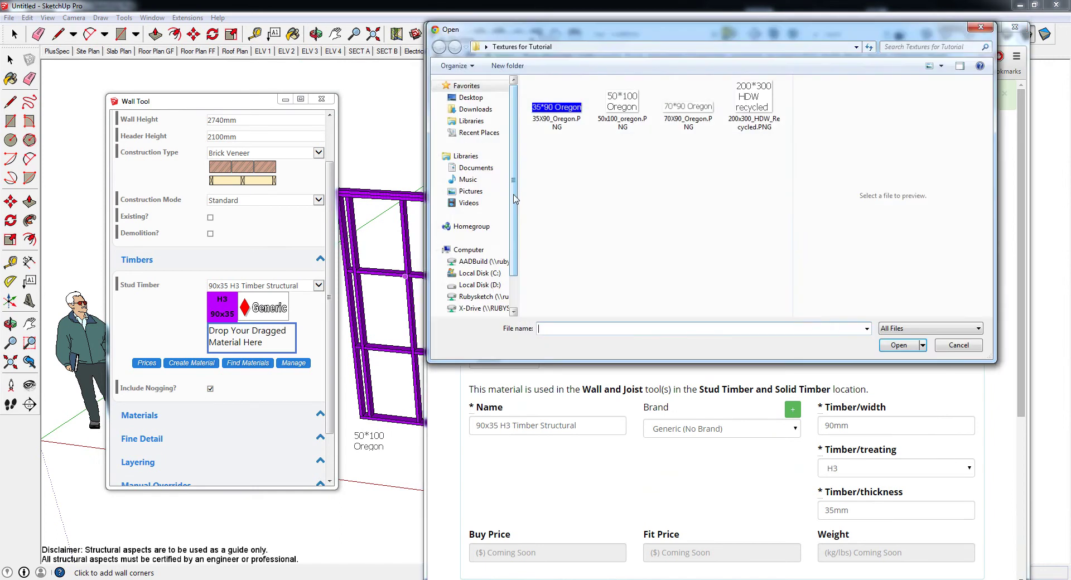
click(622, 106)
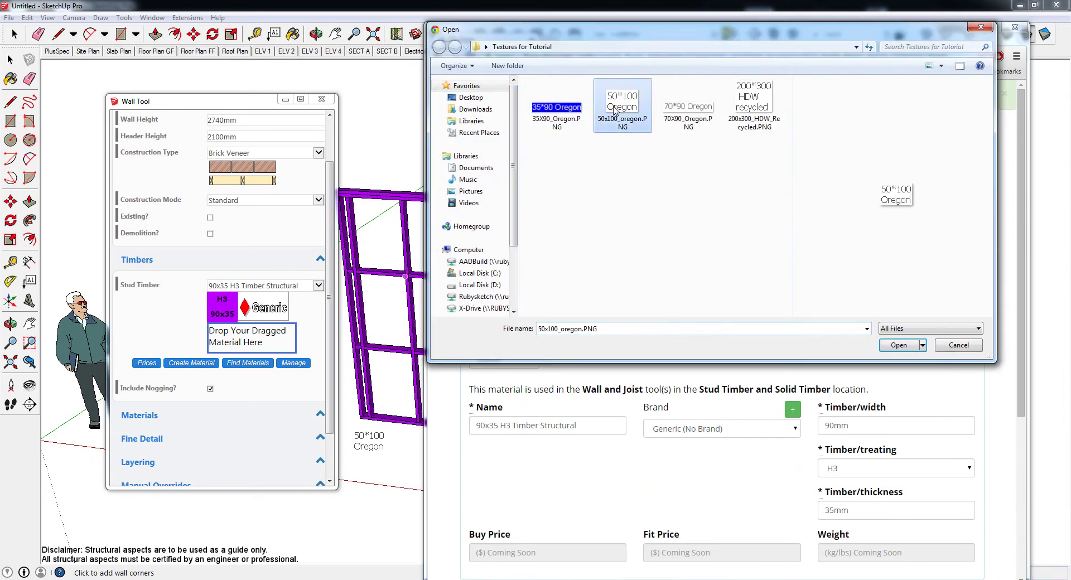
click(899, 345)
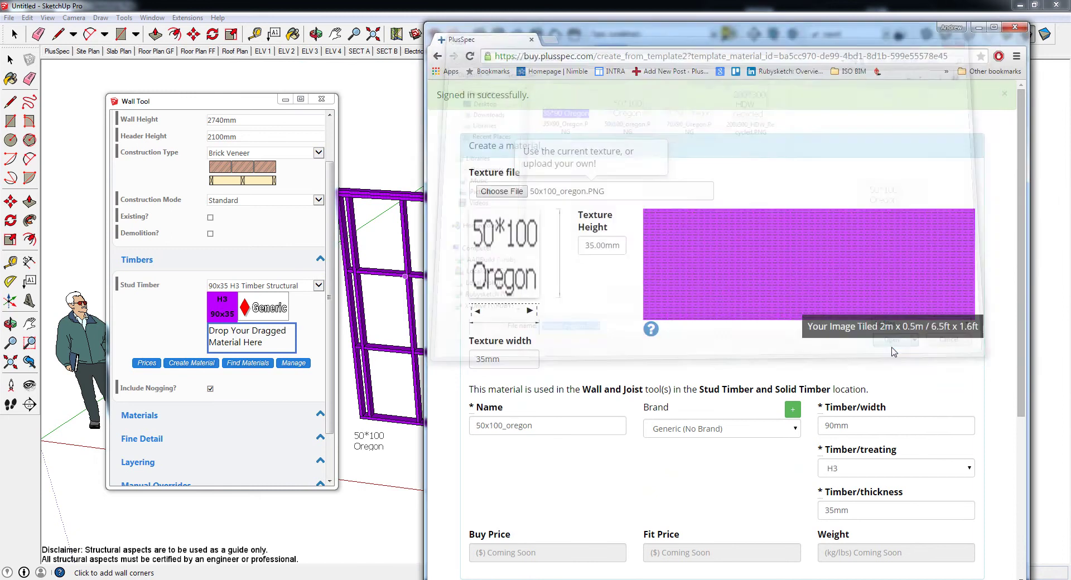
- Set texture width 50mm, timber width 100mm, thickness 50mm, and tick the copyright-free box
click(504, 360)
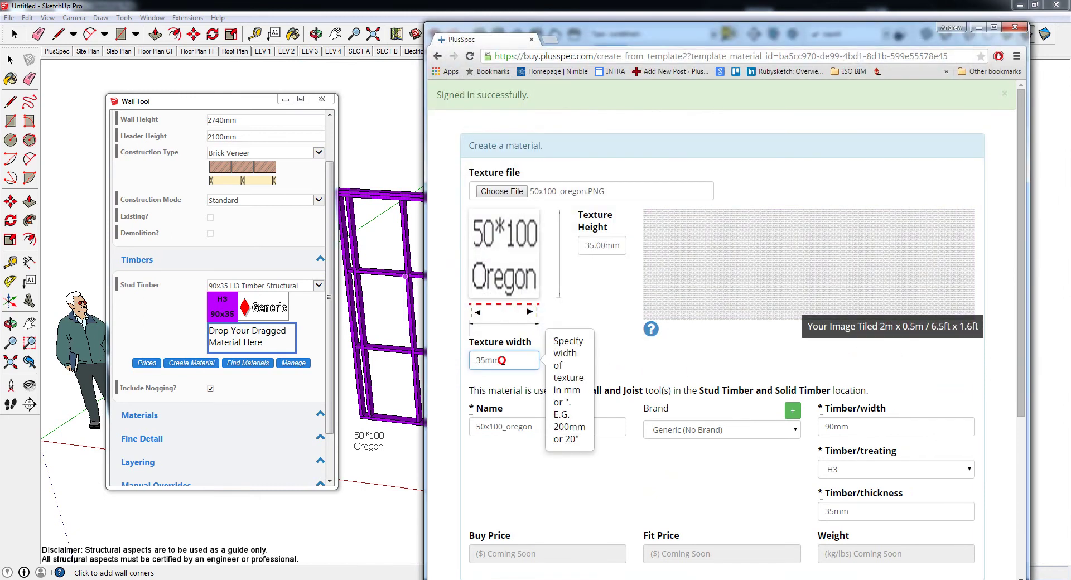
drag(502, 360, 475, 360)
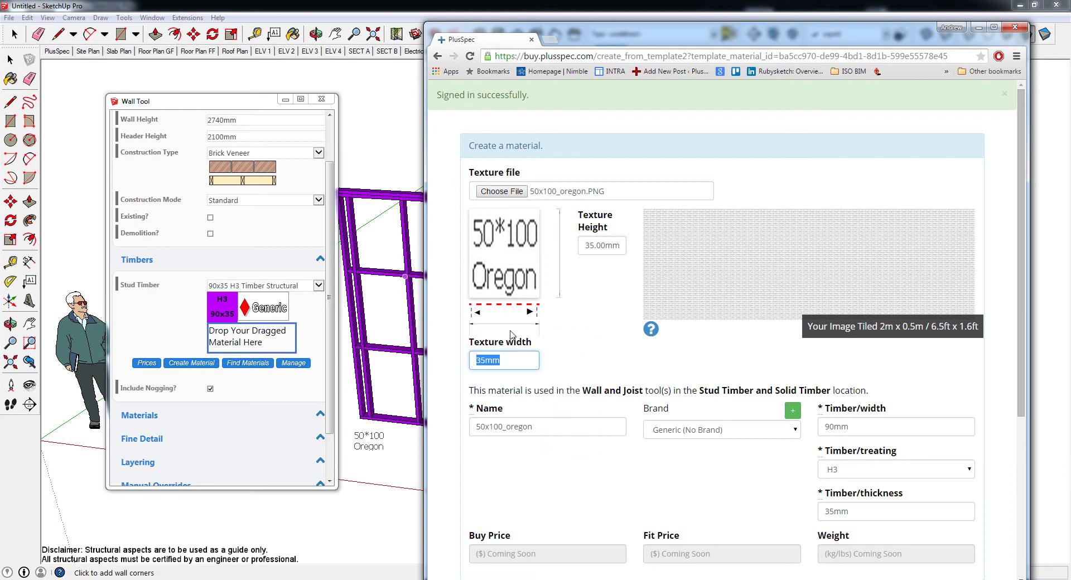
text(50)
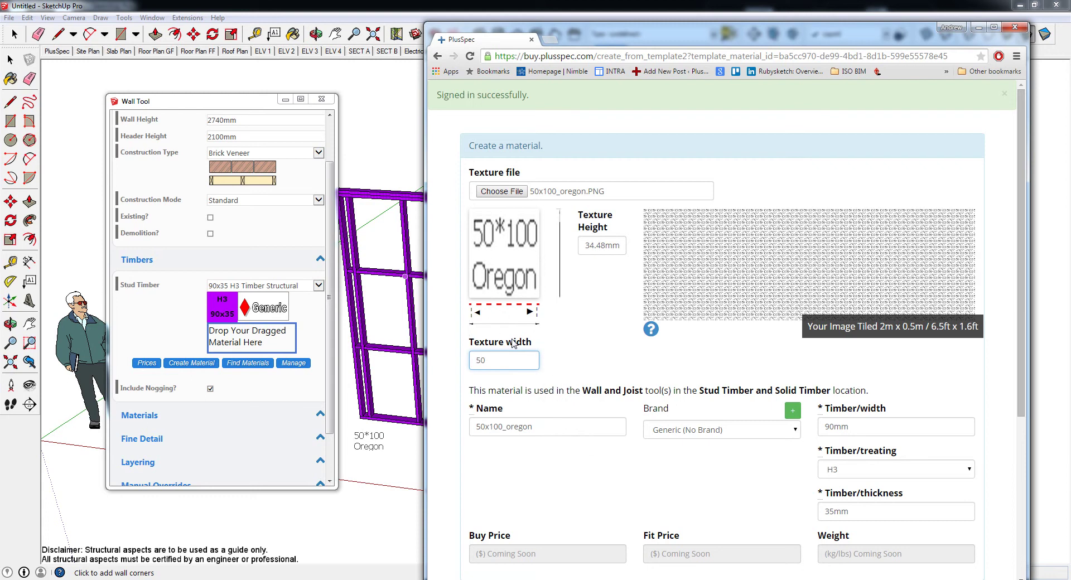
text(mm)
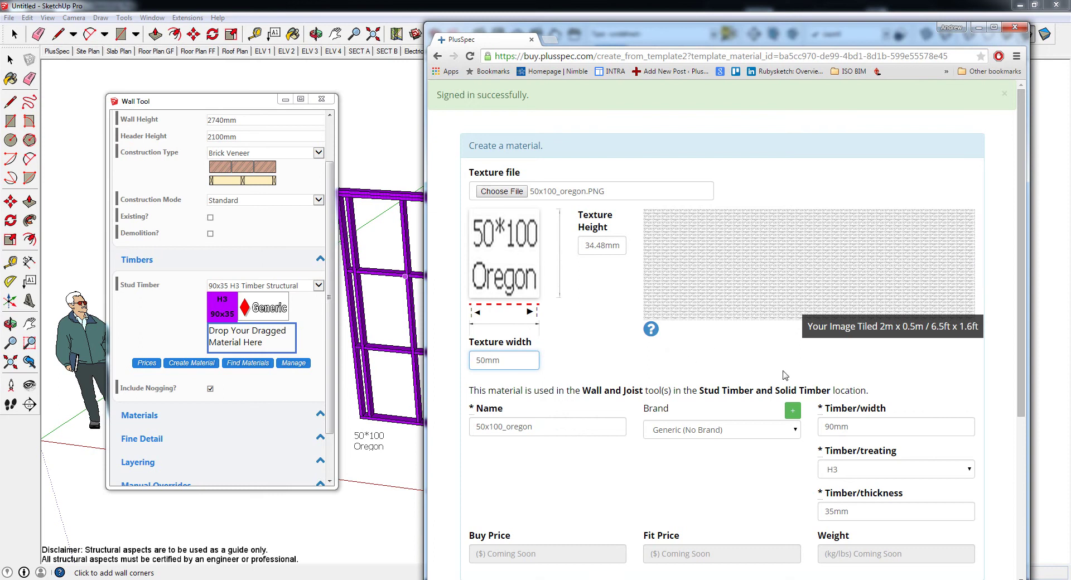
mouse_move(850, 426)
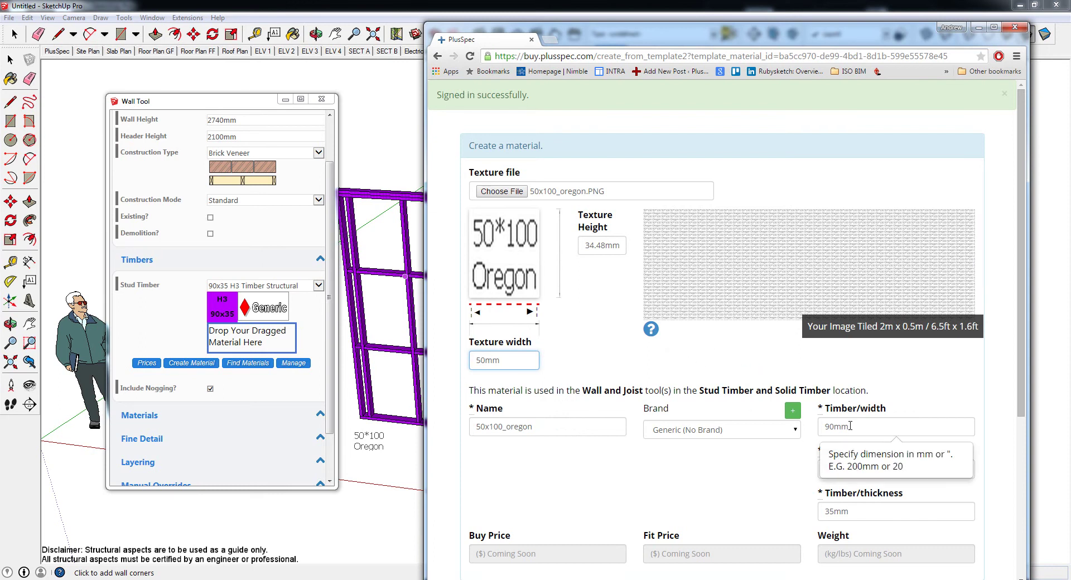
drag(850, 426, 825, 427)
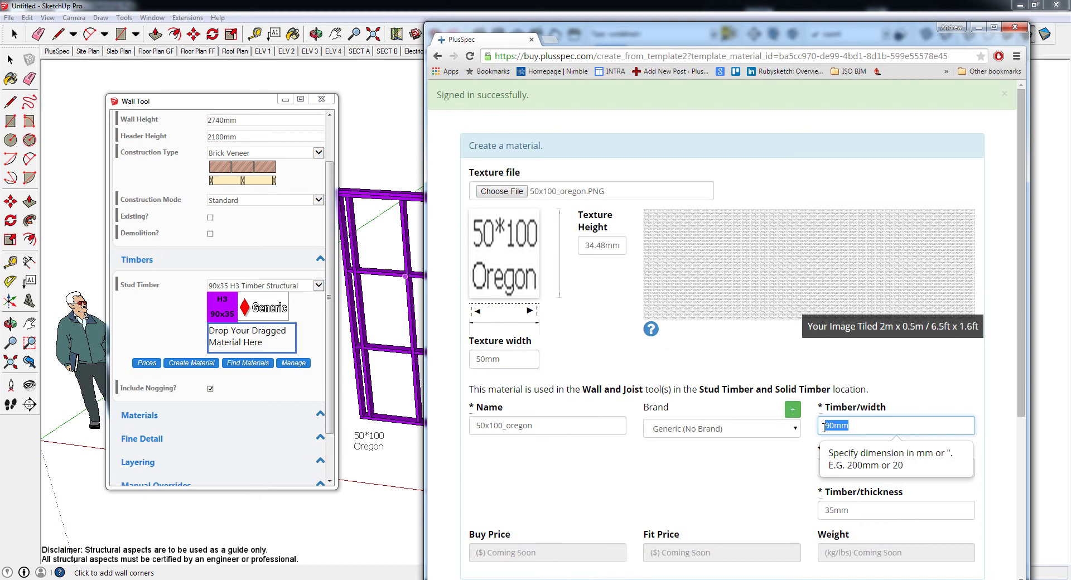
key(BackSpace)
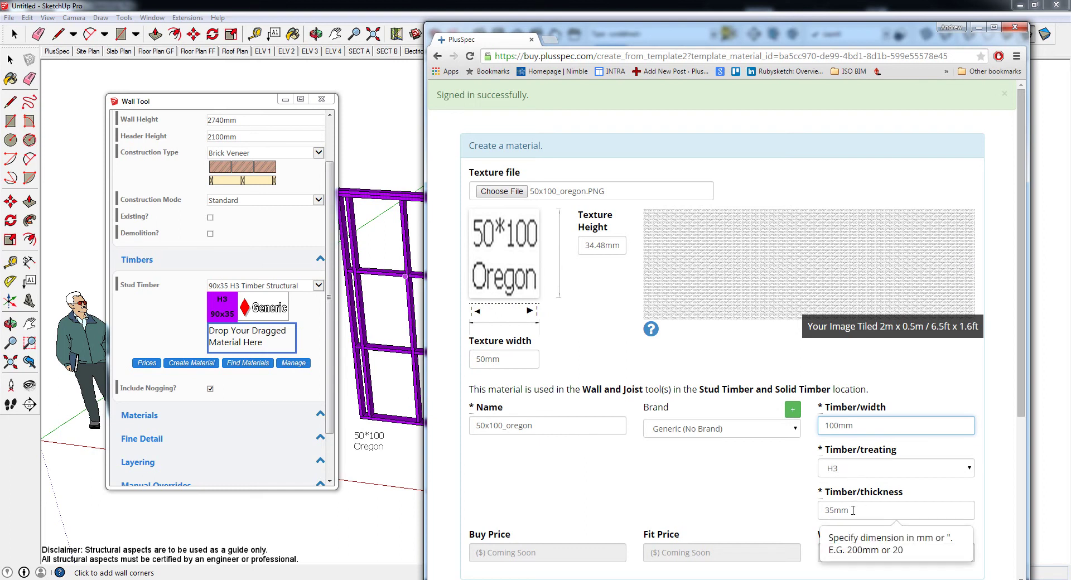
drag(853, 510, 826, 511)
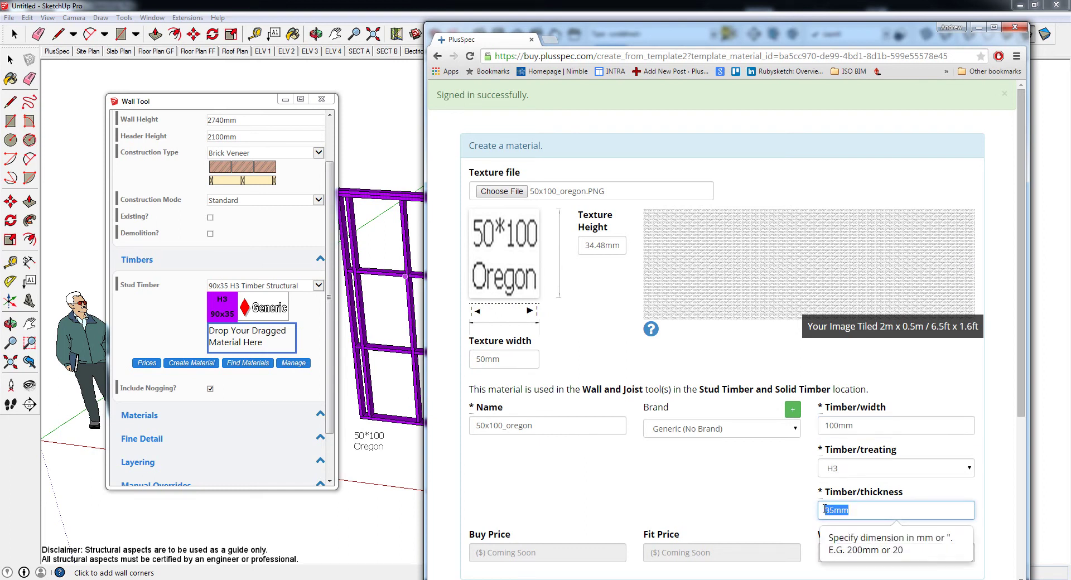
text(50)
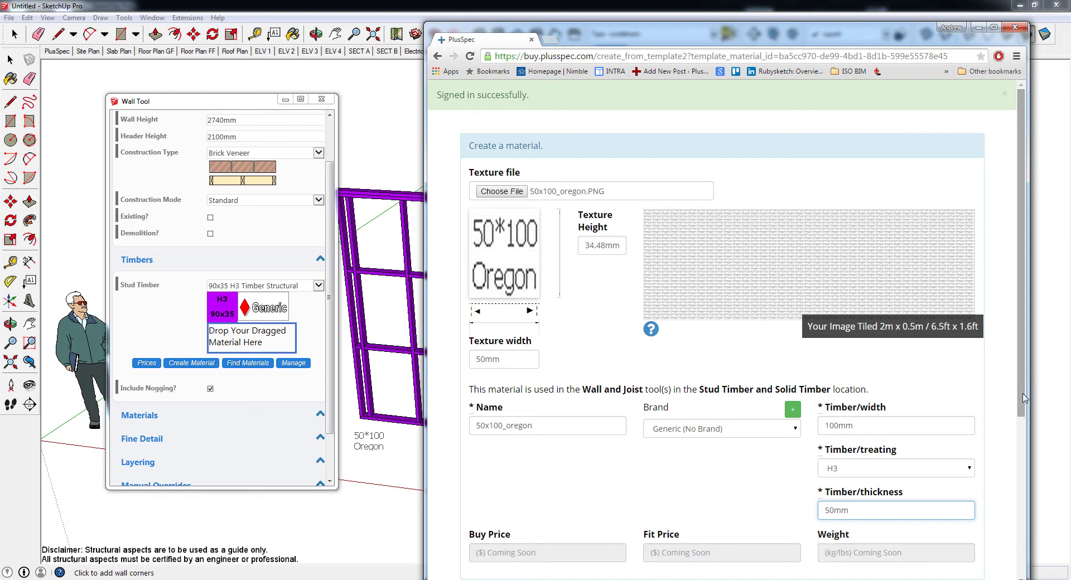
drag(1024, 397, 1021, 490)
click(614, 509)
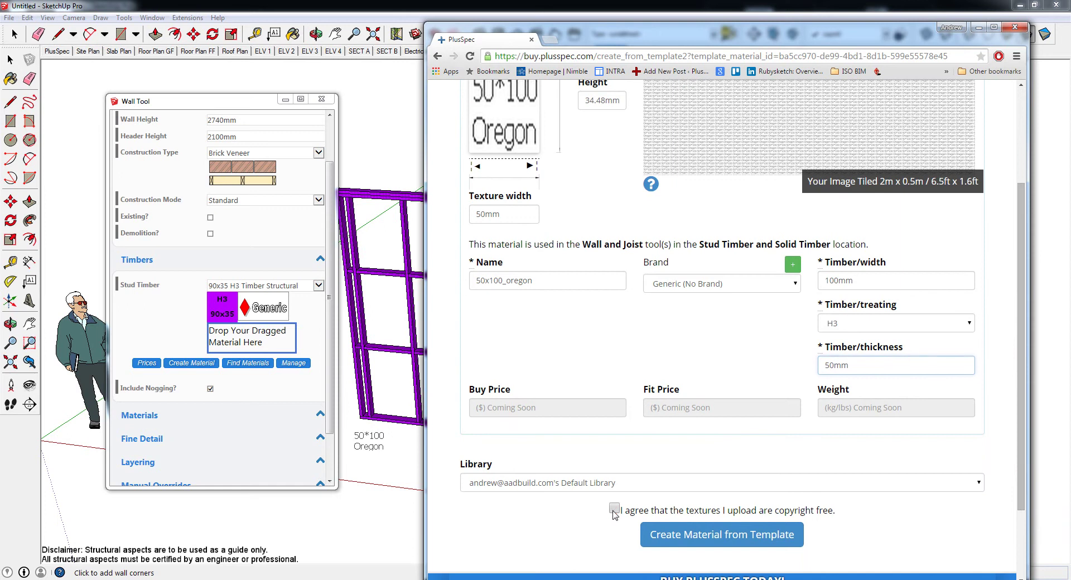
- Create the 50x100 Oregon material and drag it into the Wall Tool as stud timber
click(691, 535)
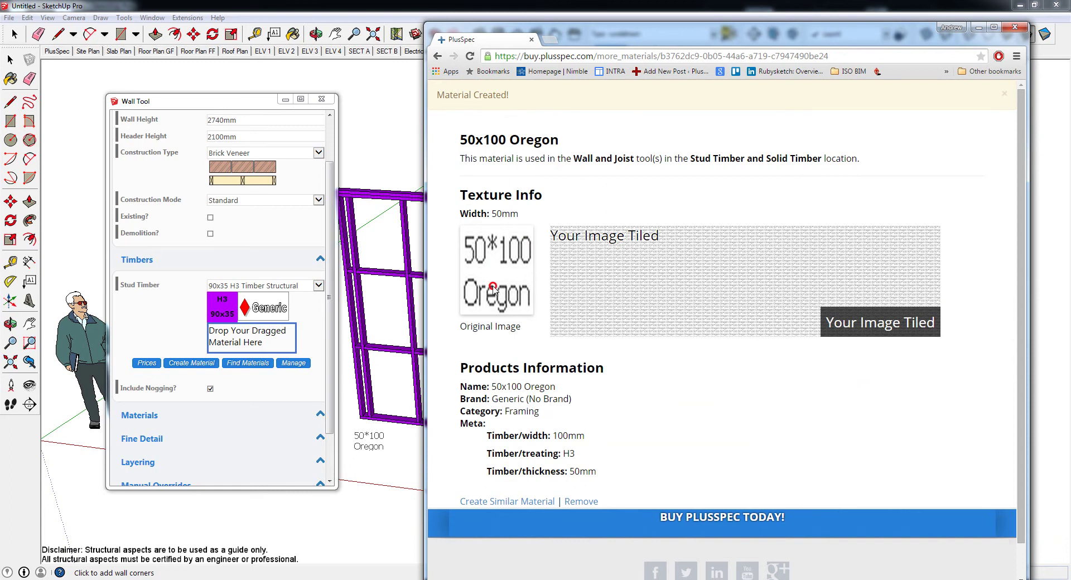
drag(492, 289, 248, 336)
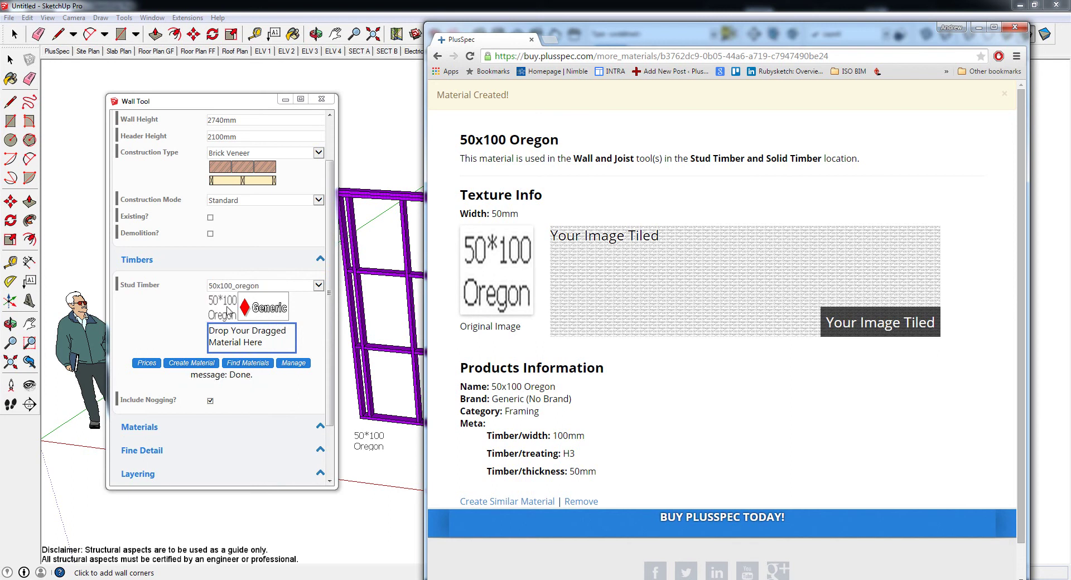
- Draw a new L-shaped stud wall from three corner points on open ground
click(978, 27)
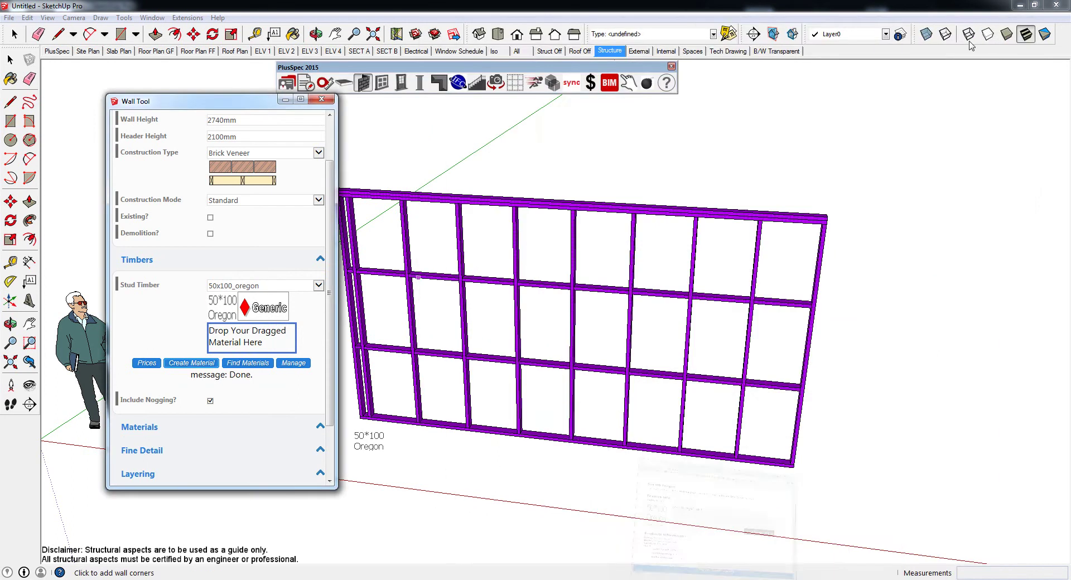
middle_drag(699, 449, 877, 384)
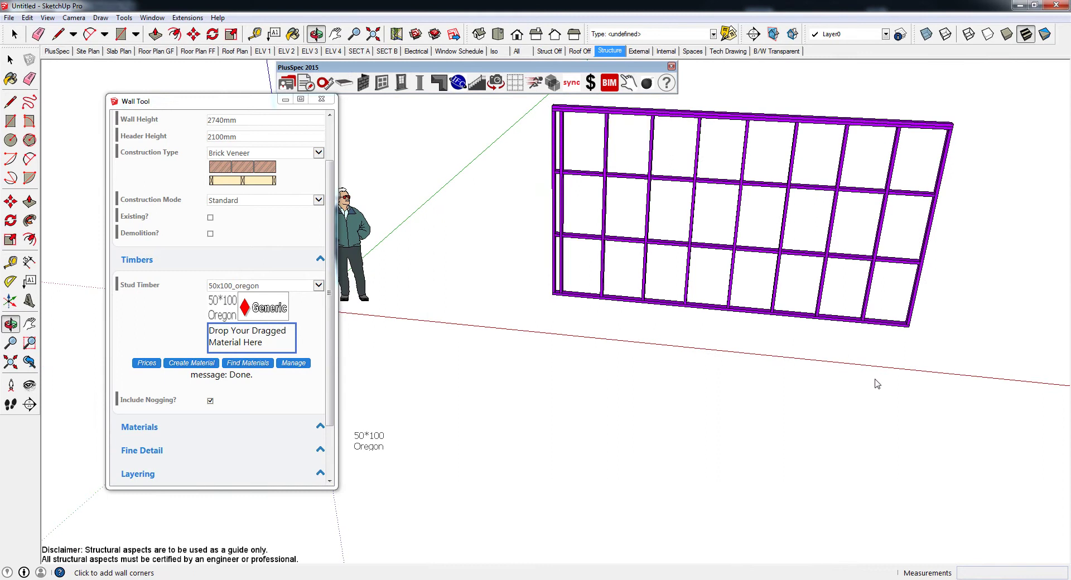
click(874, 380)
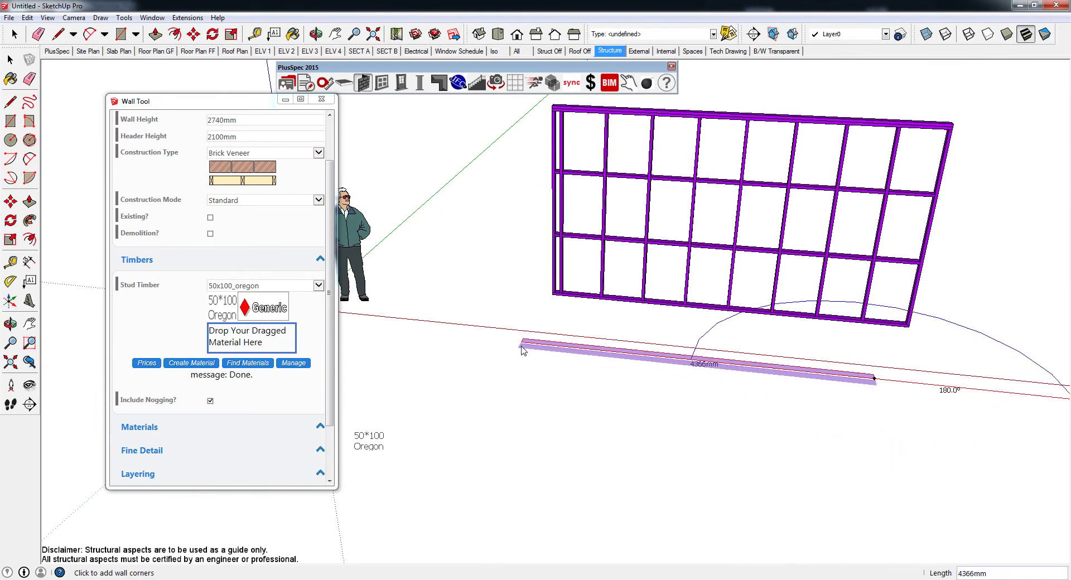
click(440, 333)
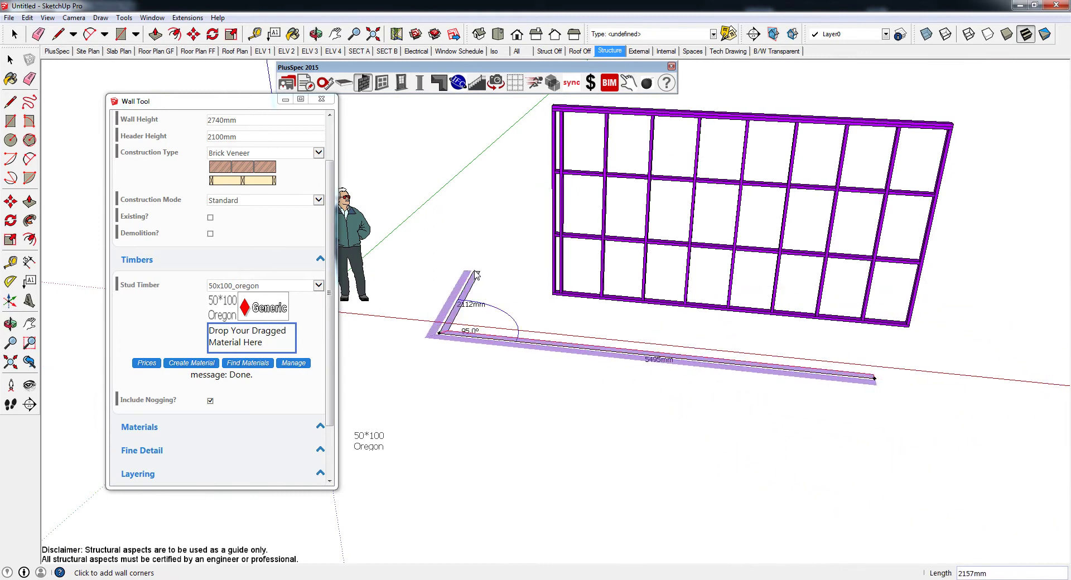
double_click(505, 254)
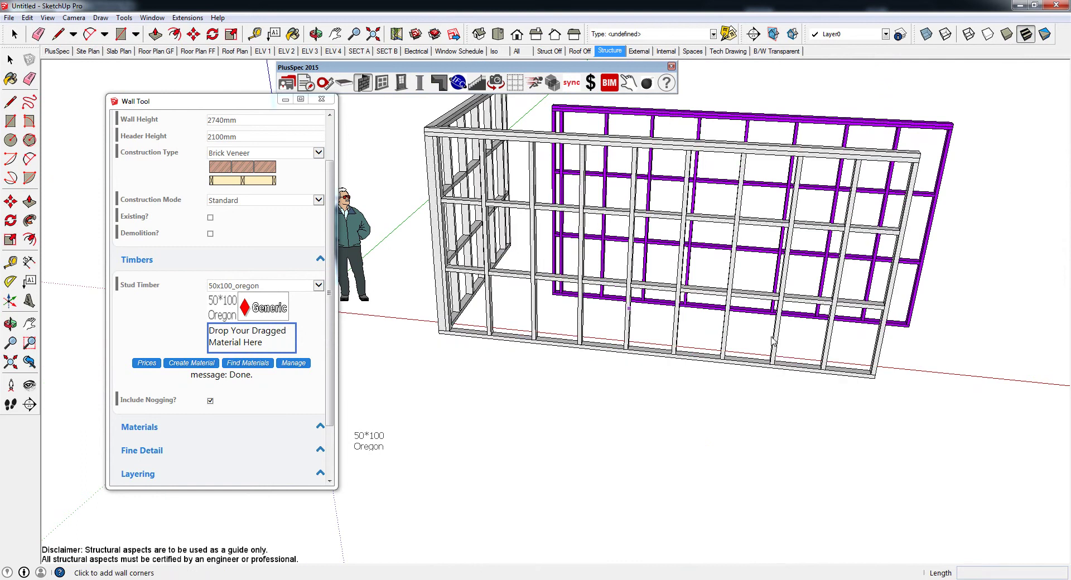
- Zoom and orbit toward the corner stud so its 50*100 Oregon labels are readable
scroll(774, 341, up, 8)
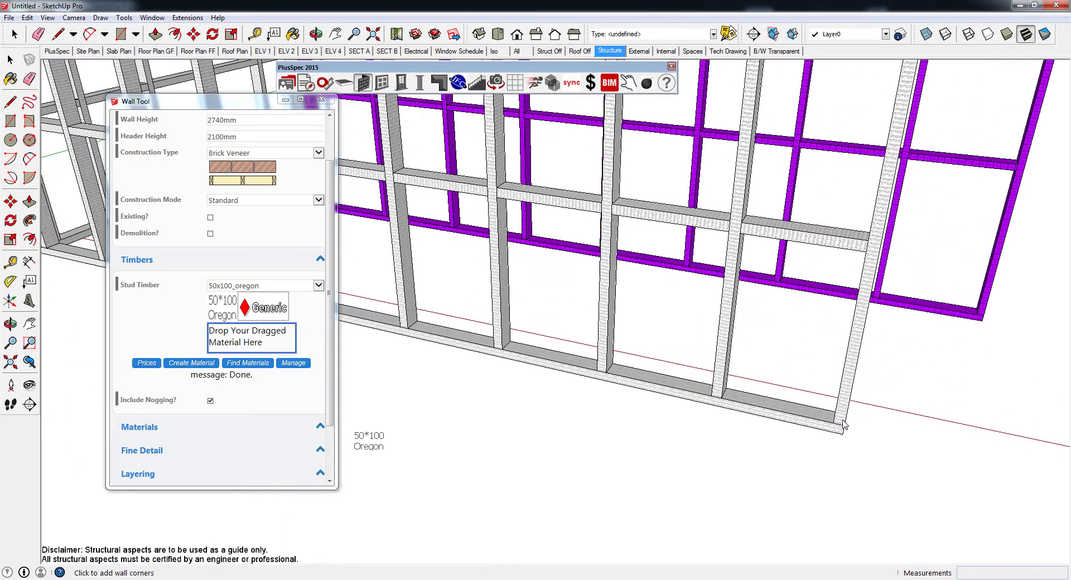
scroll(842, 425, up, 10)
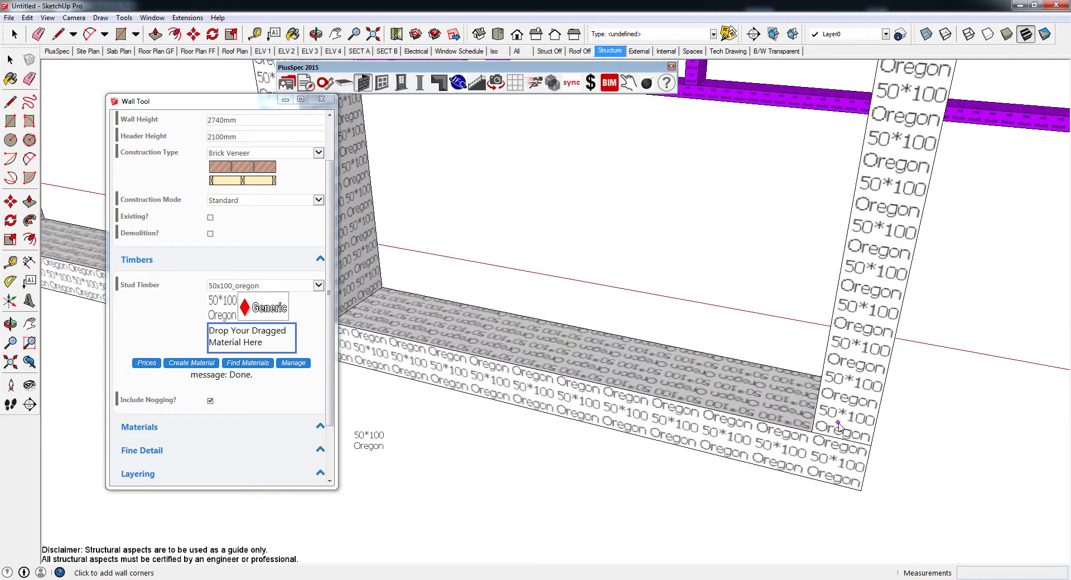
middle_drag(839, 425, 742, 429)
- Dimension the corner stud's width as 50mm
key(d)
click(730, 427)
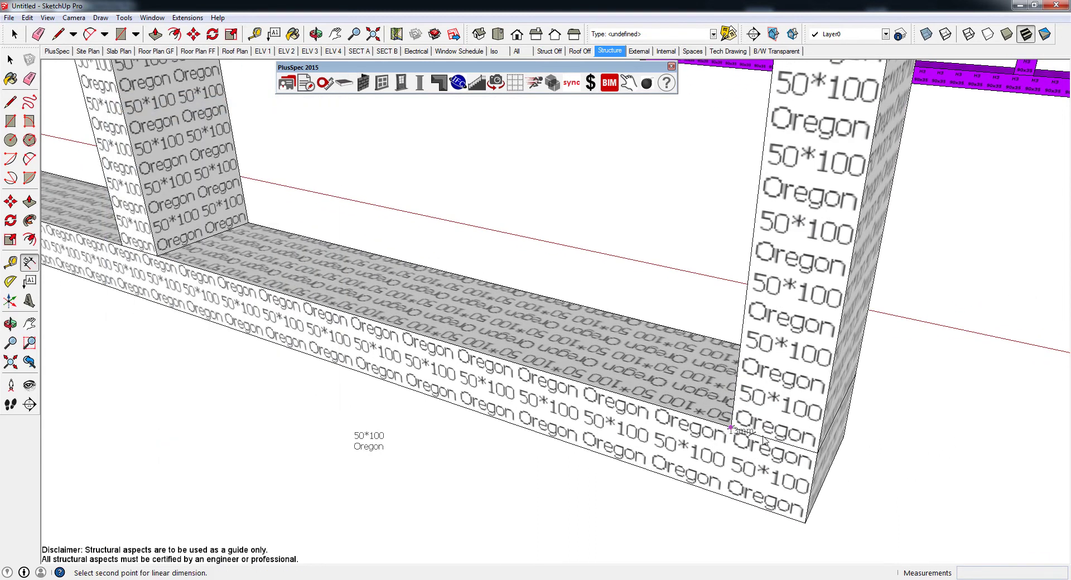
click(817, 453)
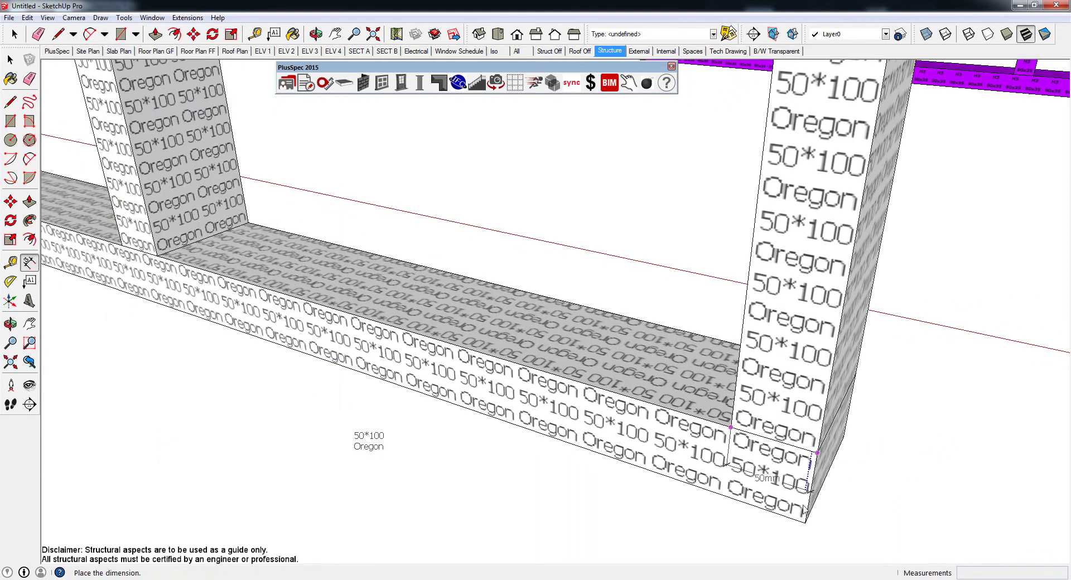
click(798, 549)
- From the stud's other face, dimension its depth as 100mm
middle_drag(799, 548, 738, 450)
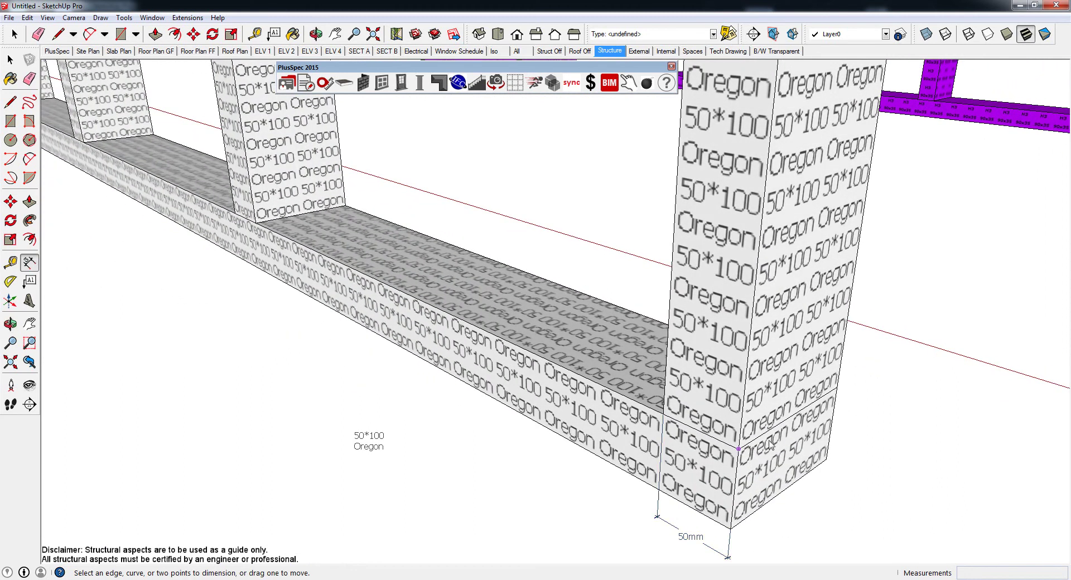
click(836, 386)
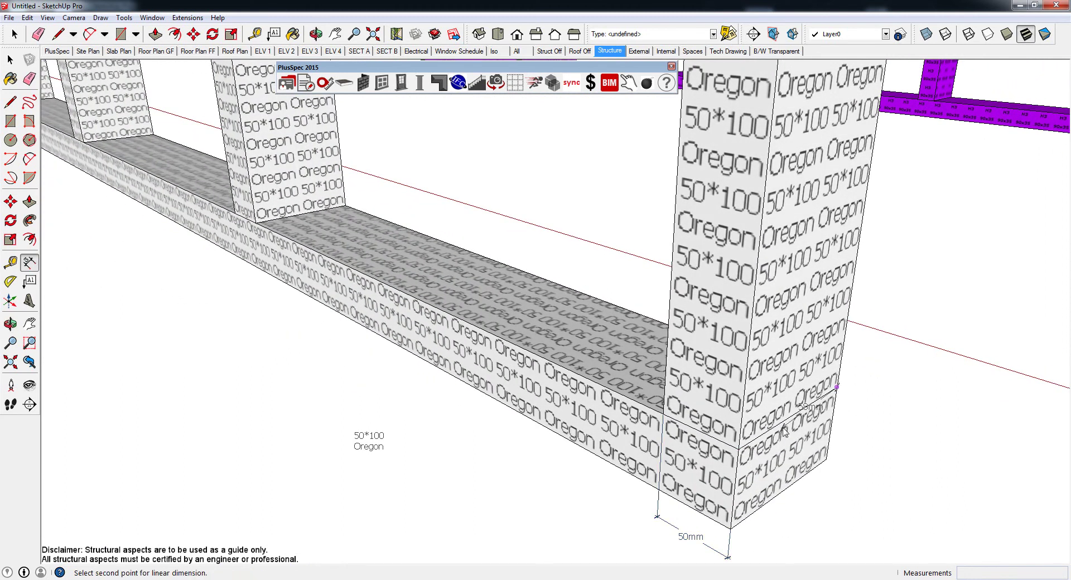
click(739, 449)
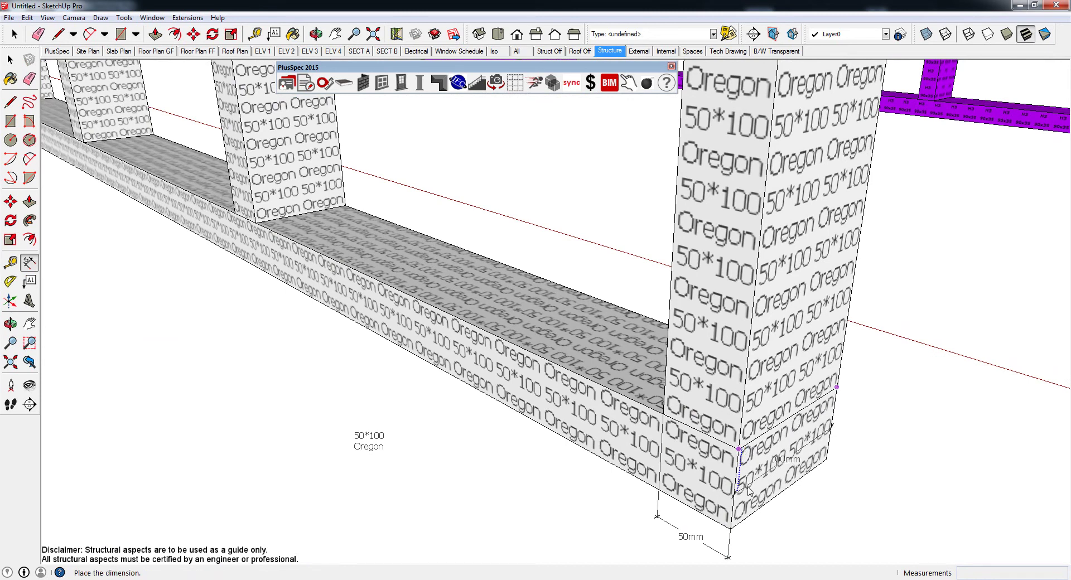
click(731, 556)
- Orbit and zoom to inspect a stud's 50*100 Oregon label up close
middle_drag(748, 524, 512, 308)
scroll(634, 315, up, 8)
scroll(635, 315, up, 3)
scroll(618, 307, down, 3)
scroll(512, 308, up, 3)
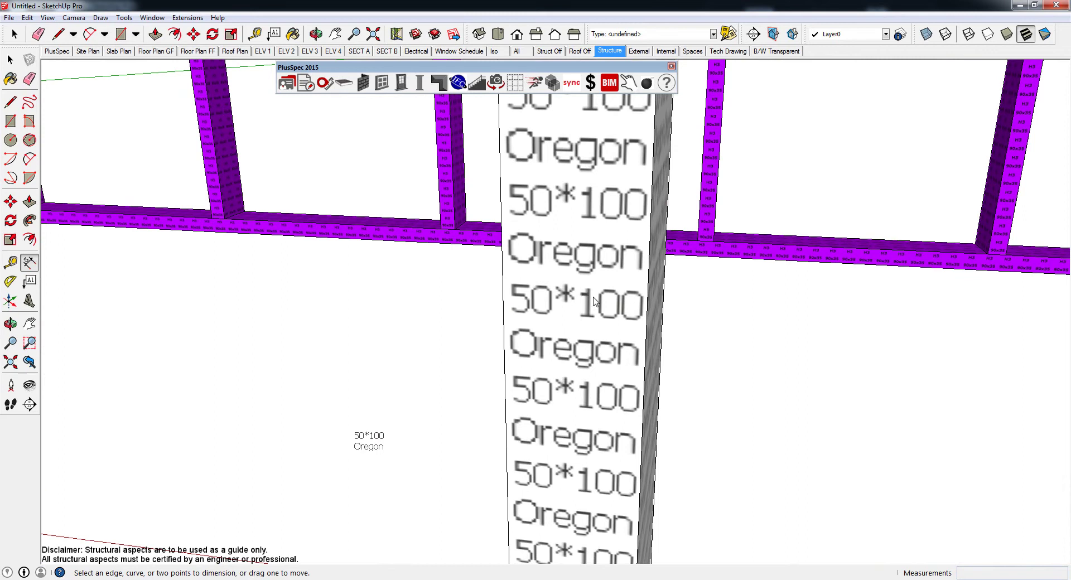
- Zoom out and orbit until the grey timber frame, purple frame and scale figure all show
scroll(595, 302, down, 5)
middle_drag(594, 301, 591, 296)
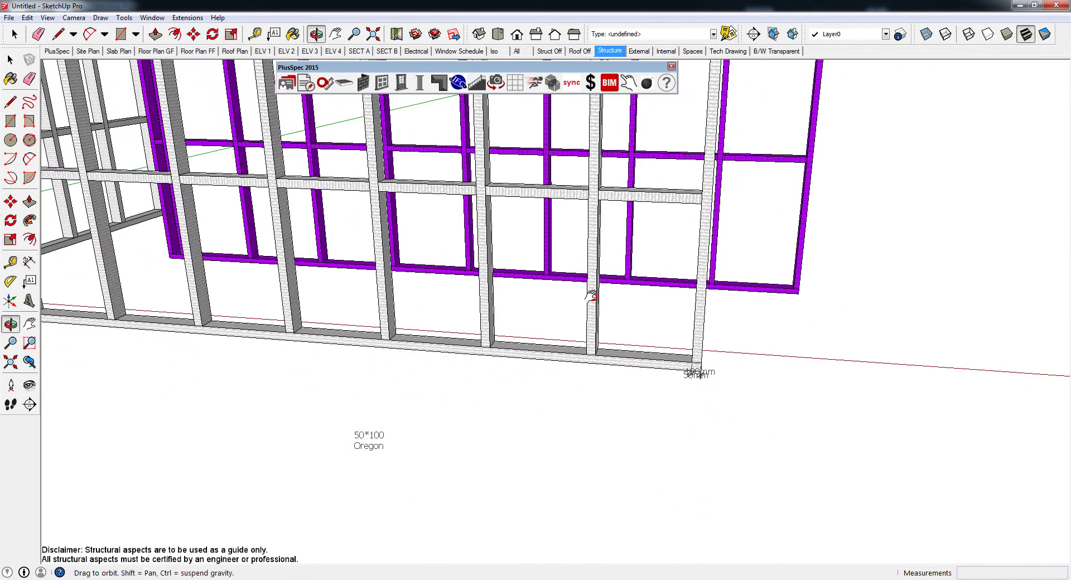
scroll(591, 296, down, 8)
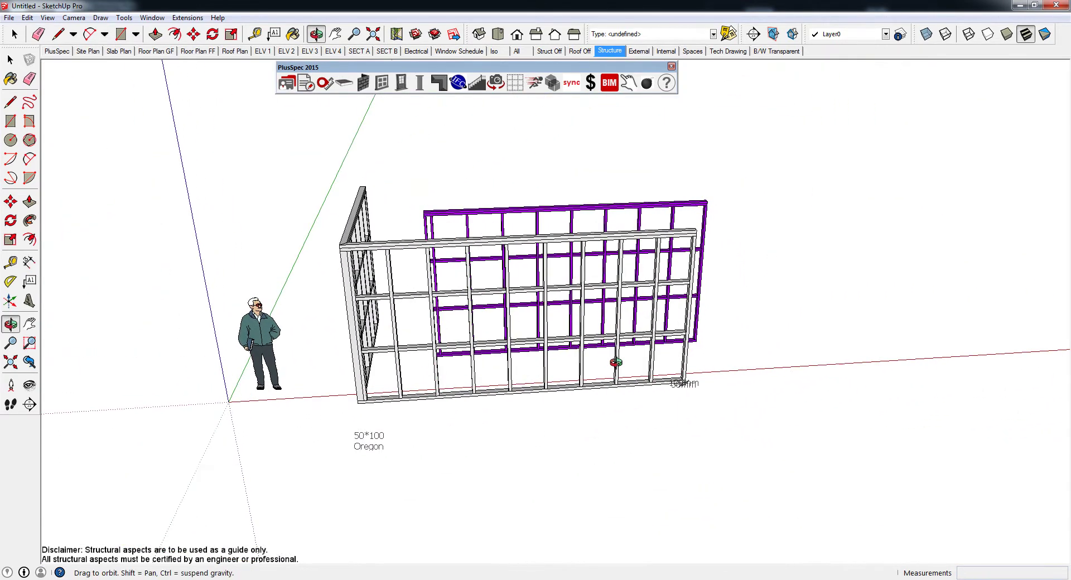
key(d)
scroll(692, 381, up, 6)
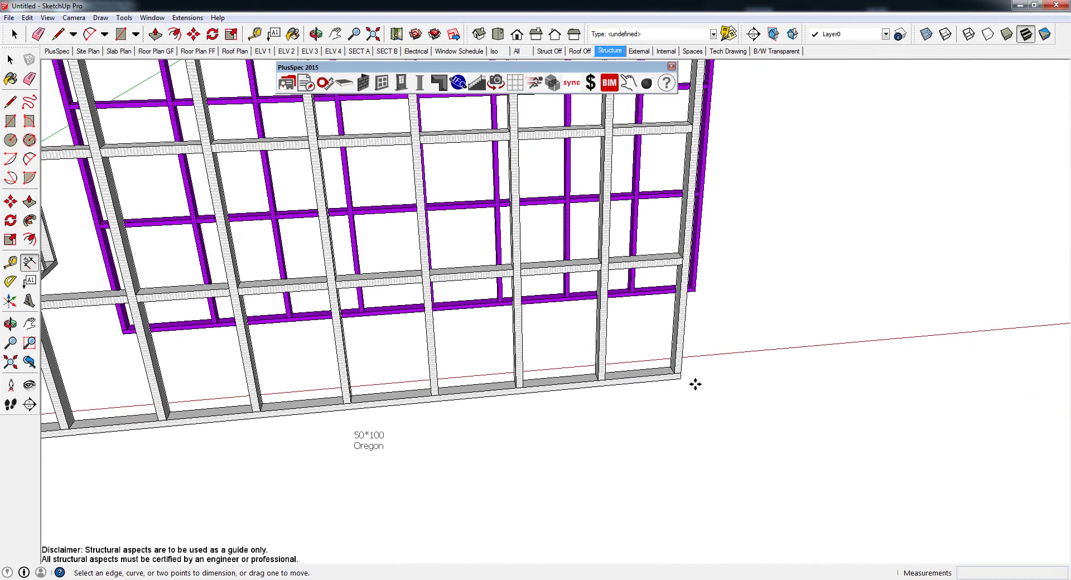
scroll(695, 384, down, 6)
middle_drag(545, 353, 685, 344)
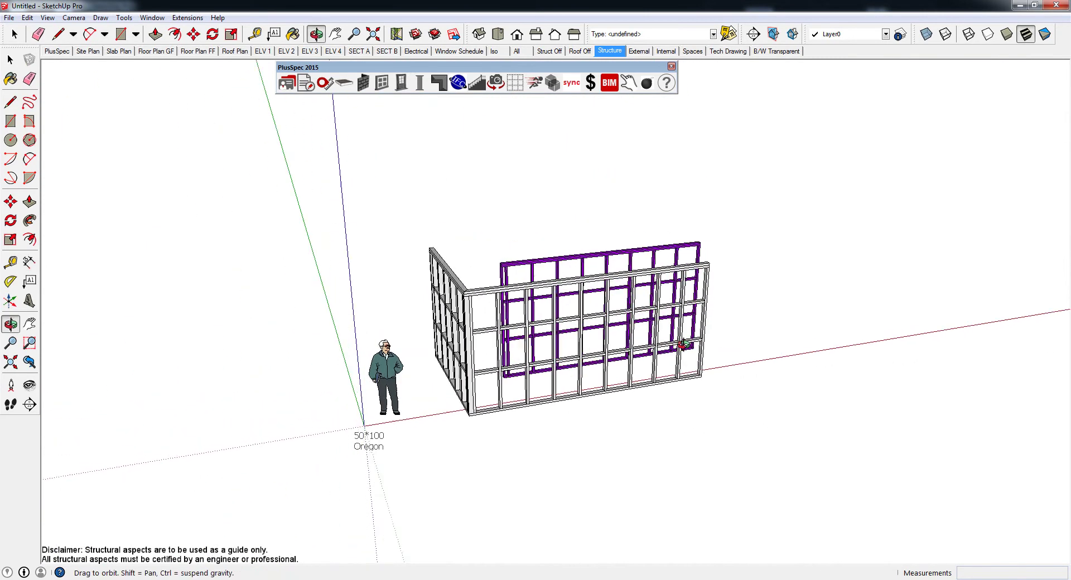
scroll(515, 334, up, 6)
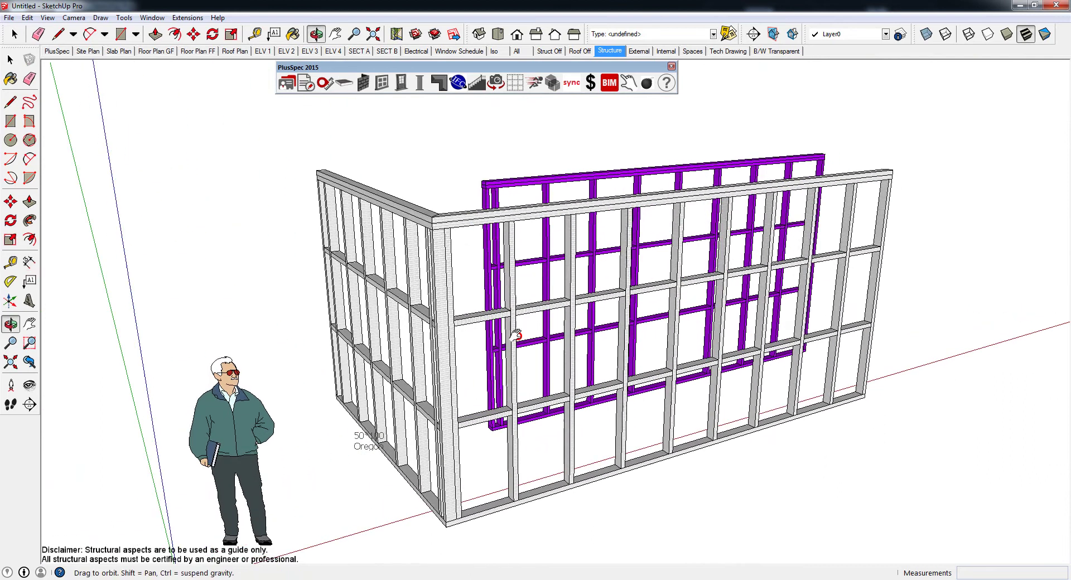
middle_drag(515, 335, 544, 330)
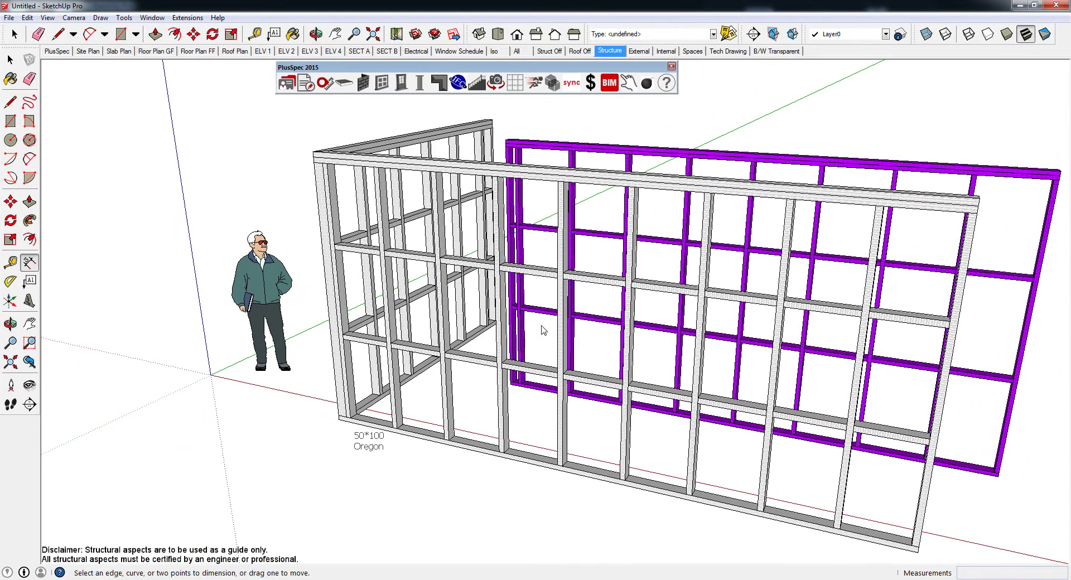
- In the PlusSpec Wall Tool, expand Timbers and launch Create Material for a new stud timber
click(364, 82)
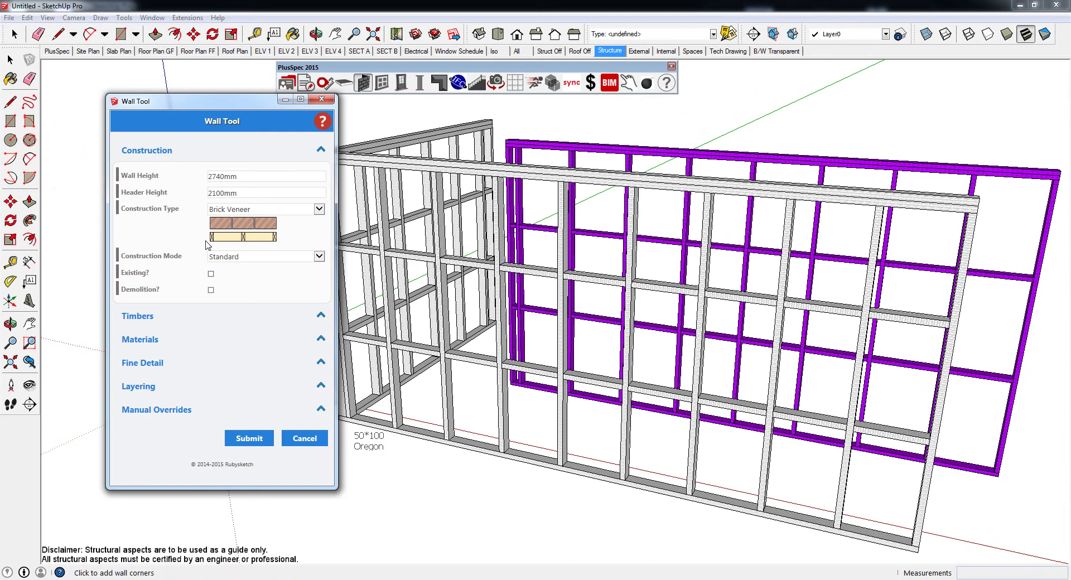
click(156, 319)
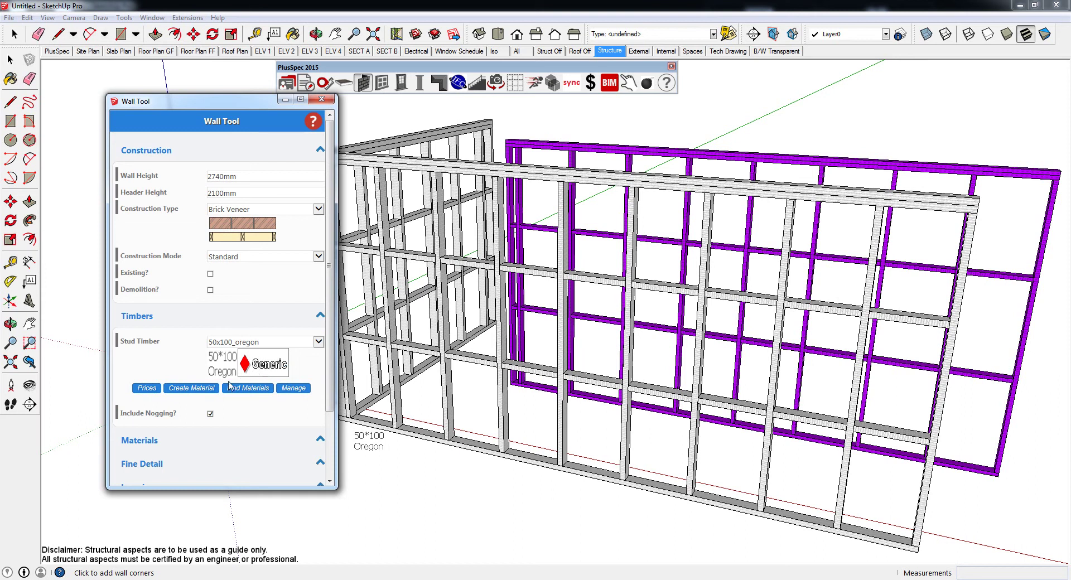
click(206, 388)
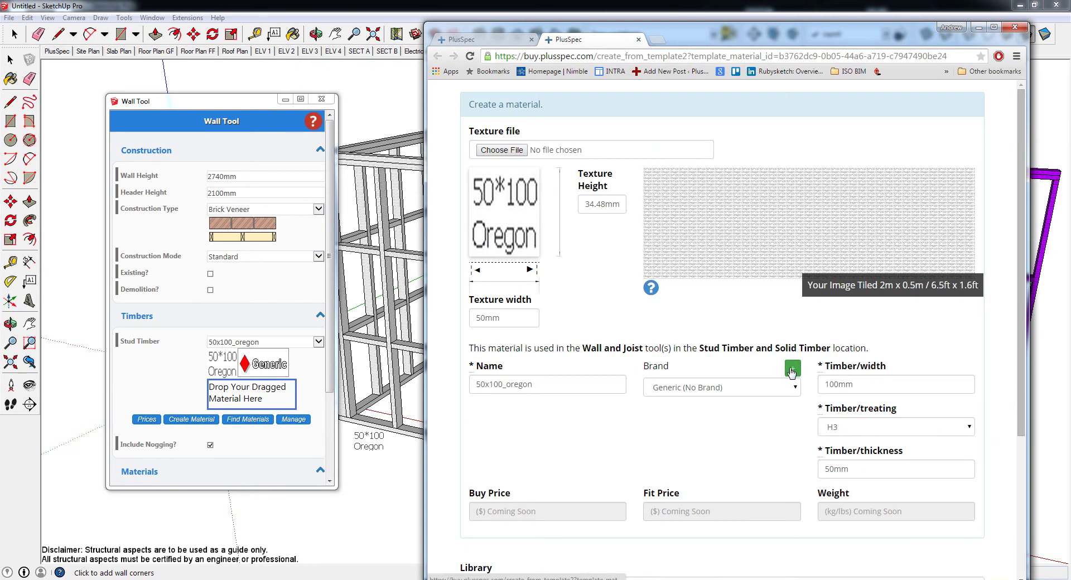
- Start a new brand, then close the Create a brand dialog, keeping Generic (No Brand)
click(791, 369)
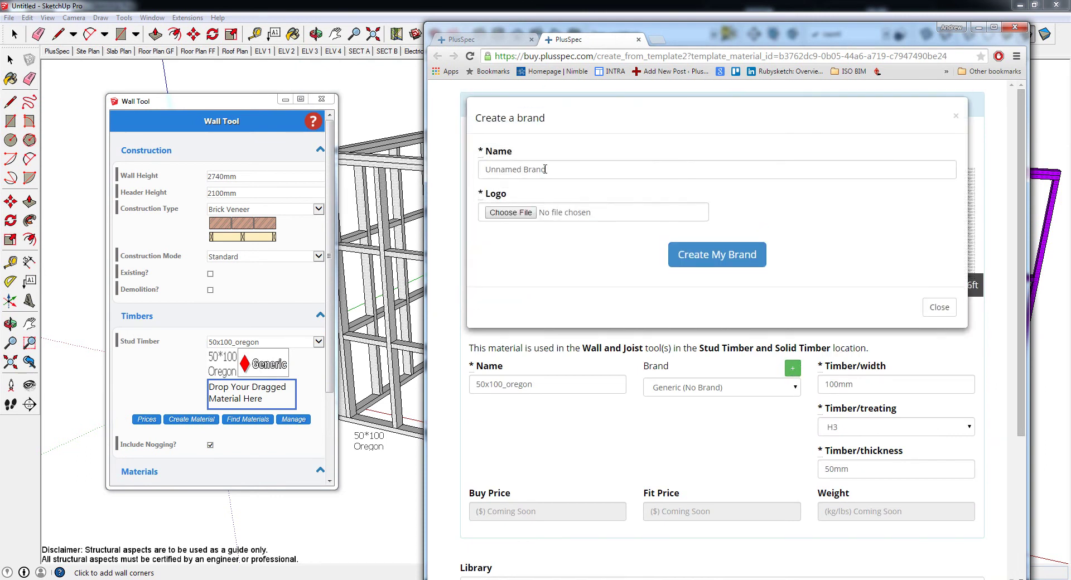
drag(552, 170, 474, 172)
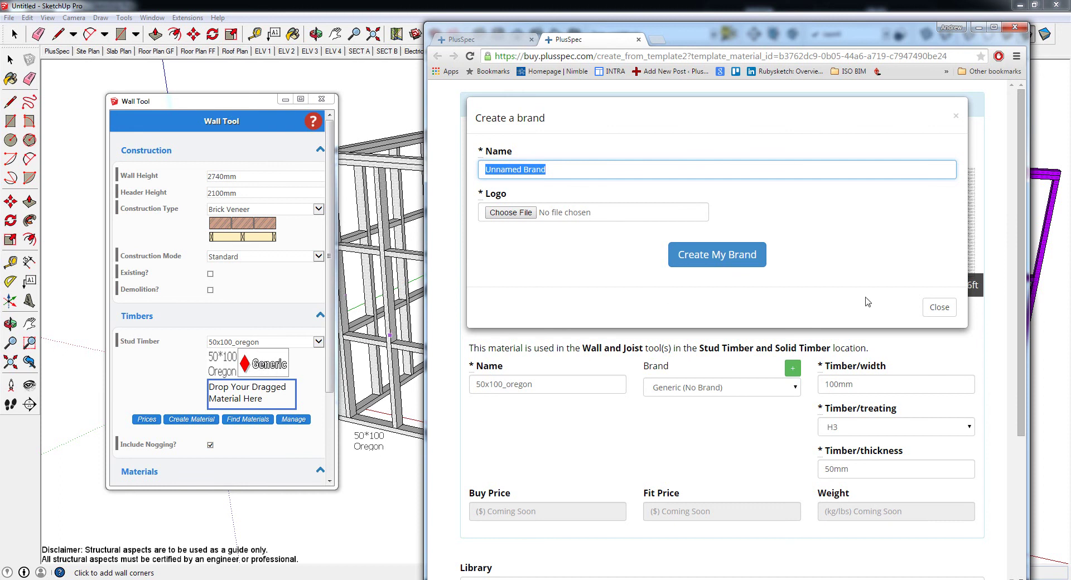
click(934, 309)
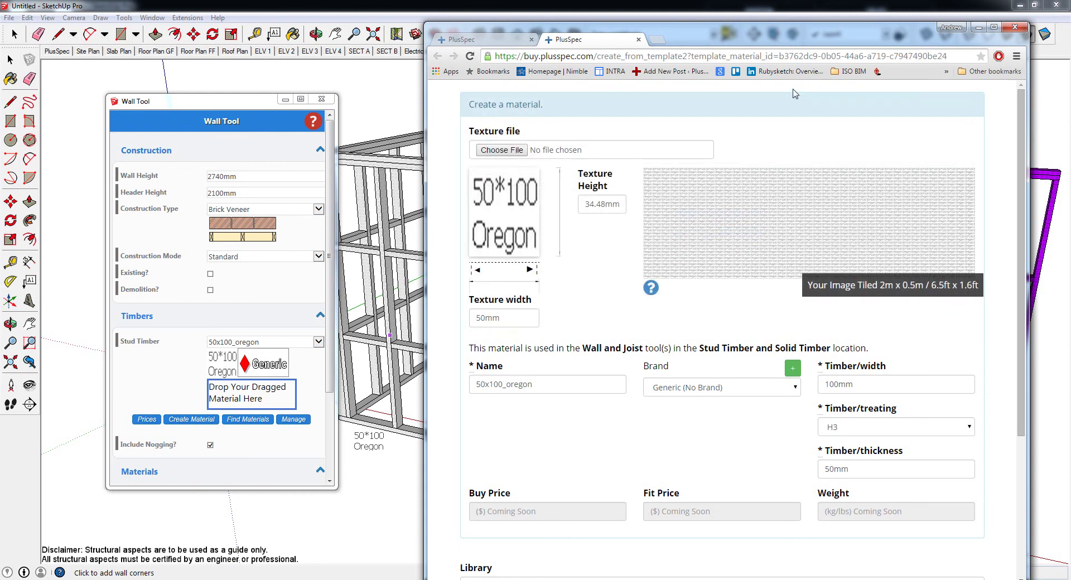
- Sign in to the PlusSpec library manager, confirm 50*100 Oregon in my_materials, then return to the model
click(1015, 27)
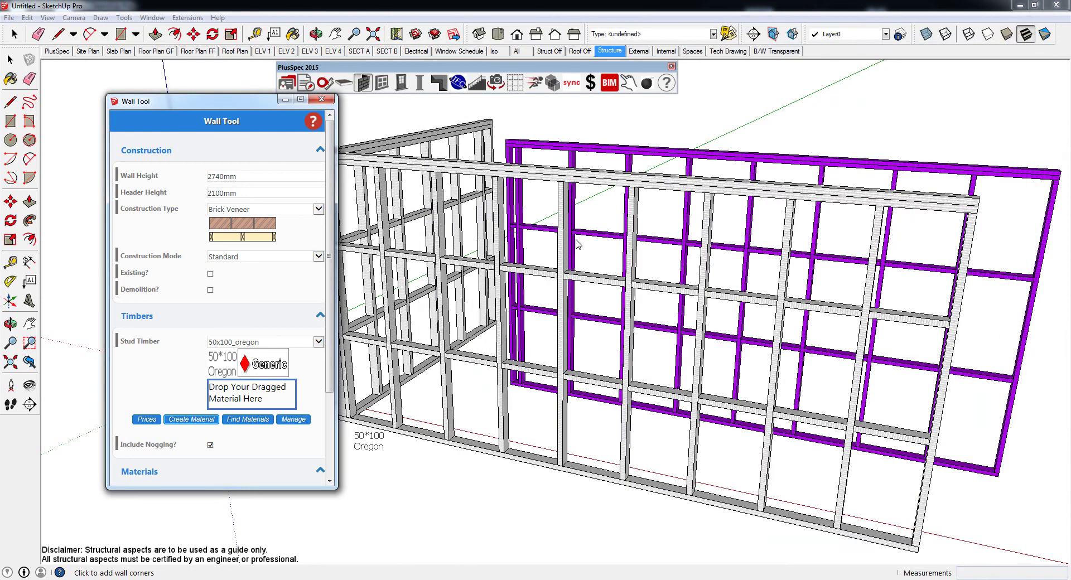
click(294, 420)
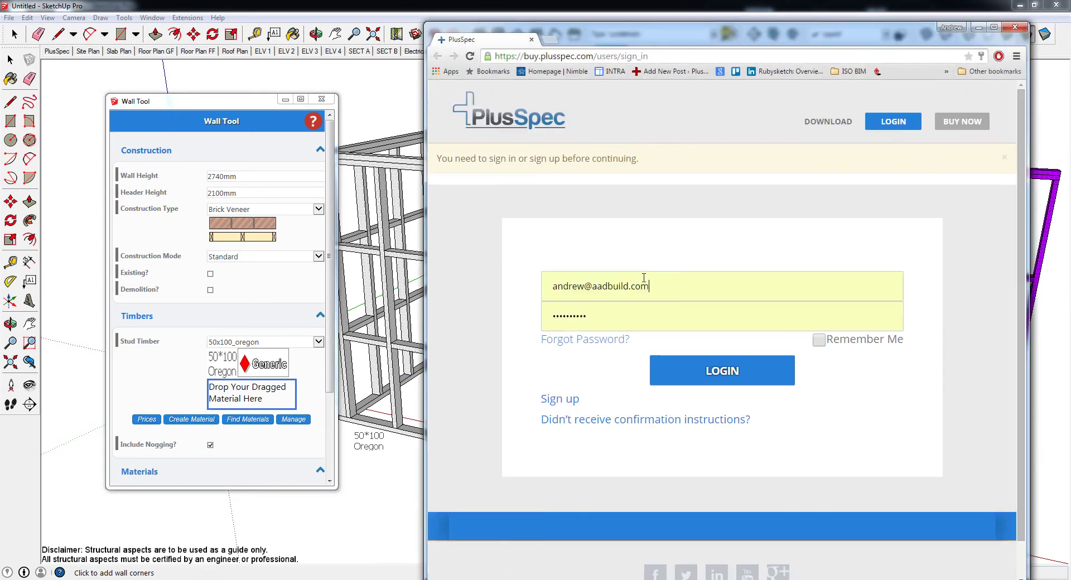
click(680, 365)
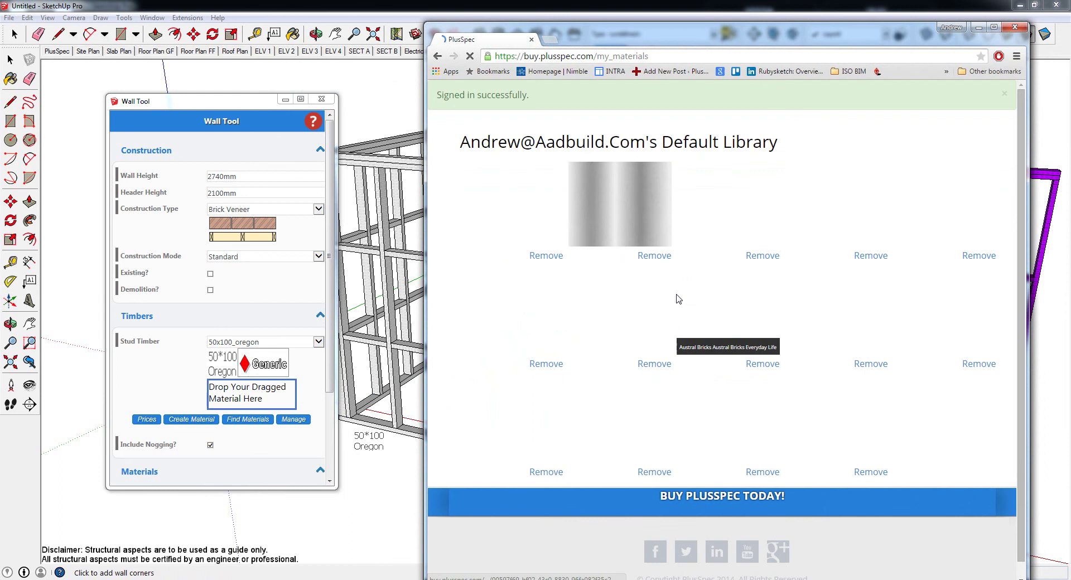
scroll(809, 390, down, 1)
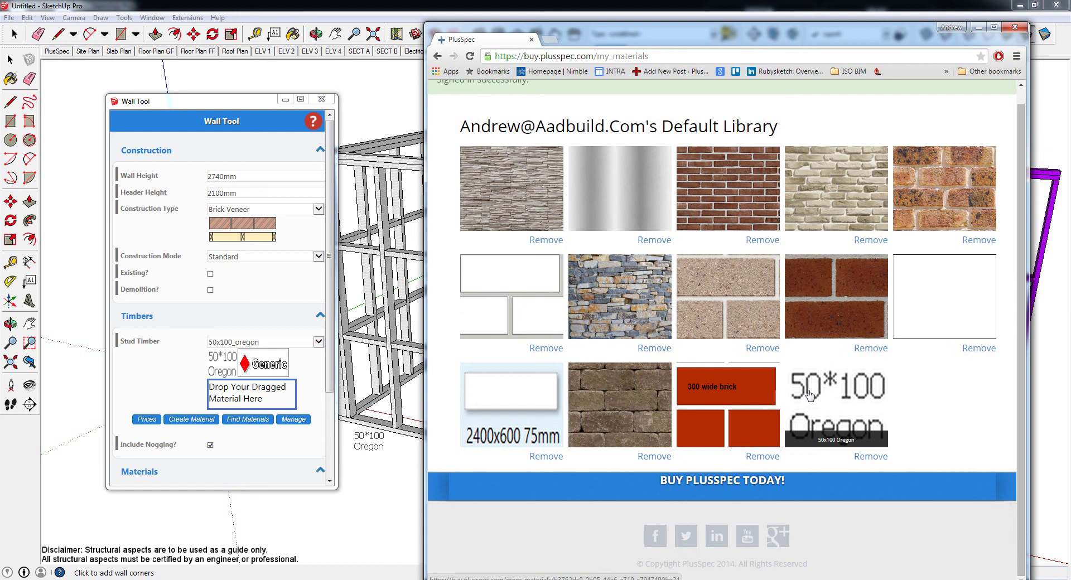
click(978, 26)
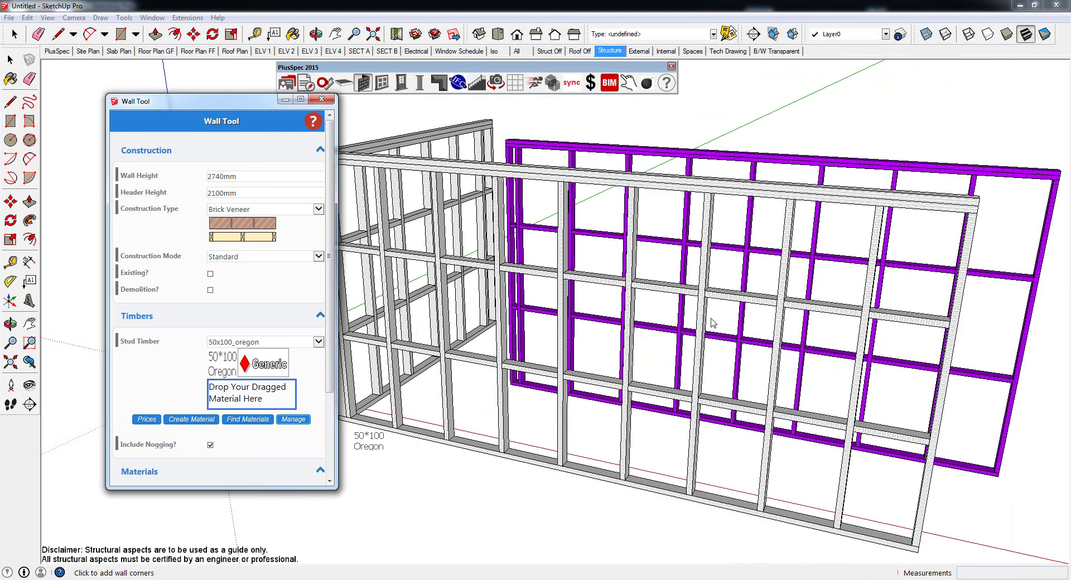
scroll(712, 322, down, 5)
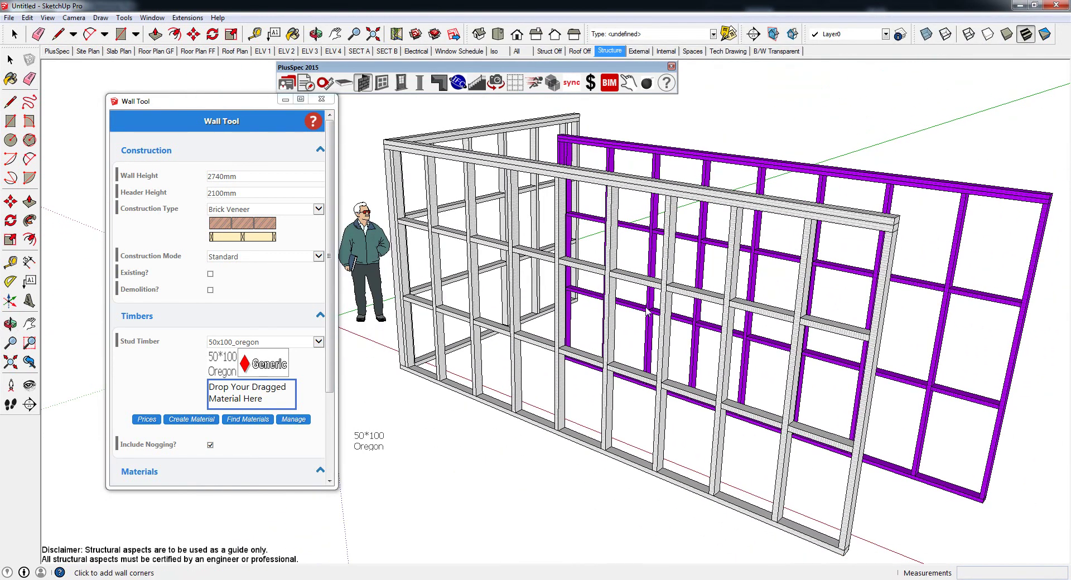